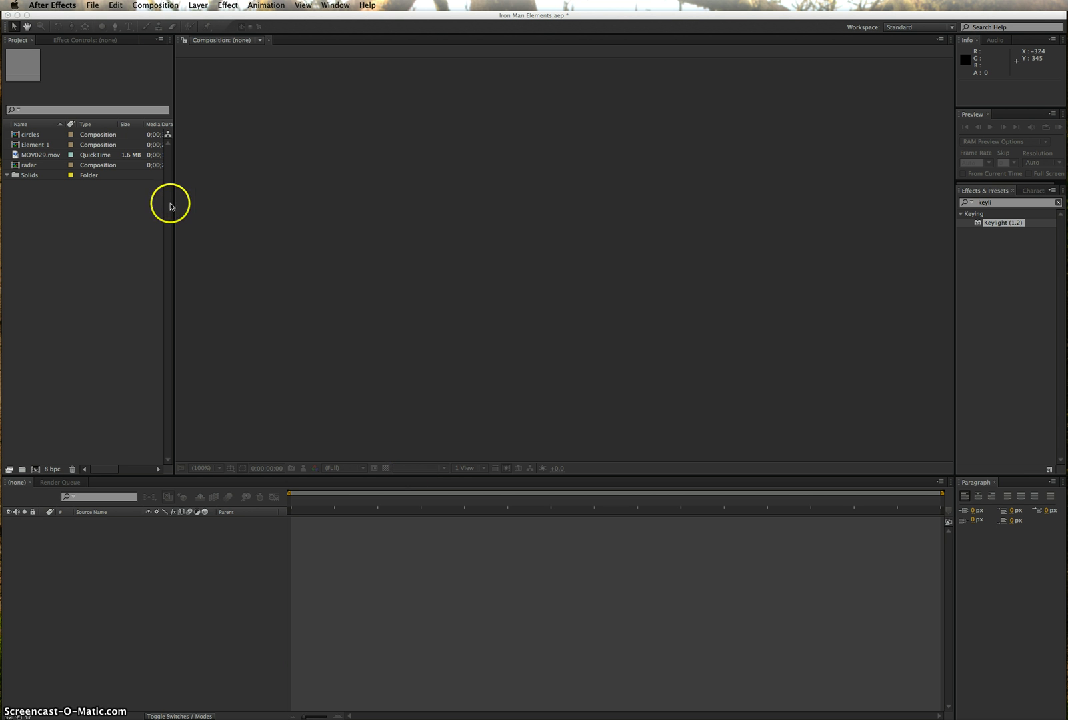
Step: Minimize the Iron Man Elements After Effects window to reveal the desktop
{"action": "left_click", "coordinate": [18, 15]}
Step: Play the finished test1.mov example in QuickTime Player
{"action": "mouse_move", "coordinate": [244, 231]}
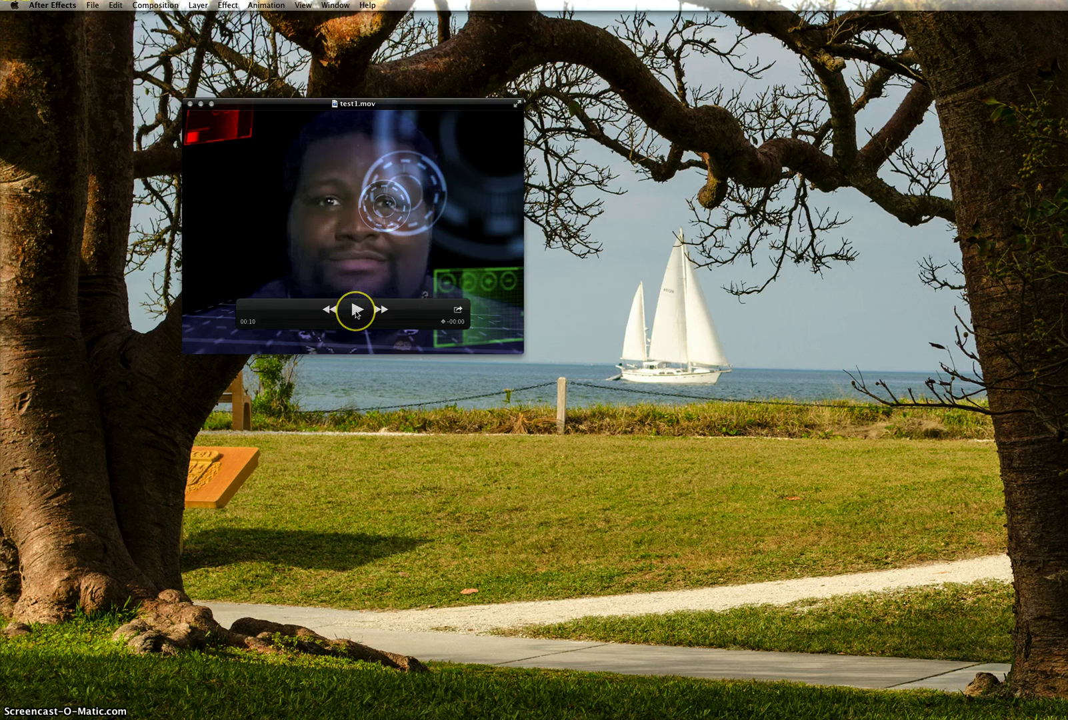
{"action": "left_click", "coordinate": [356, 311]}
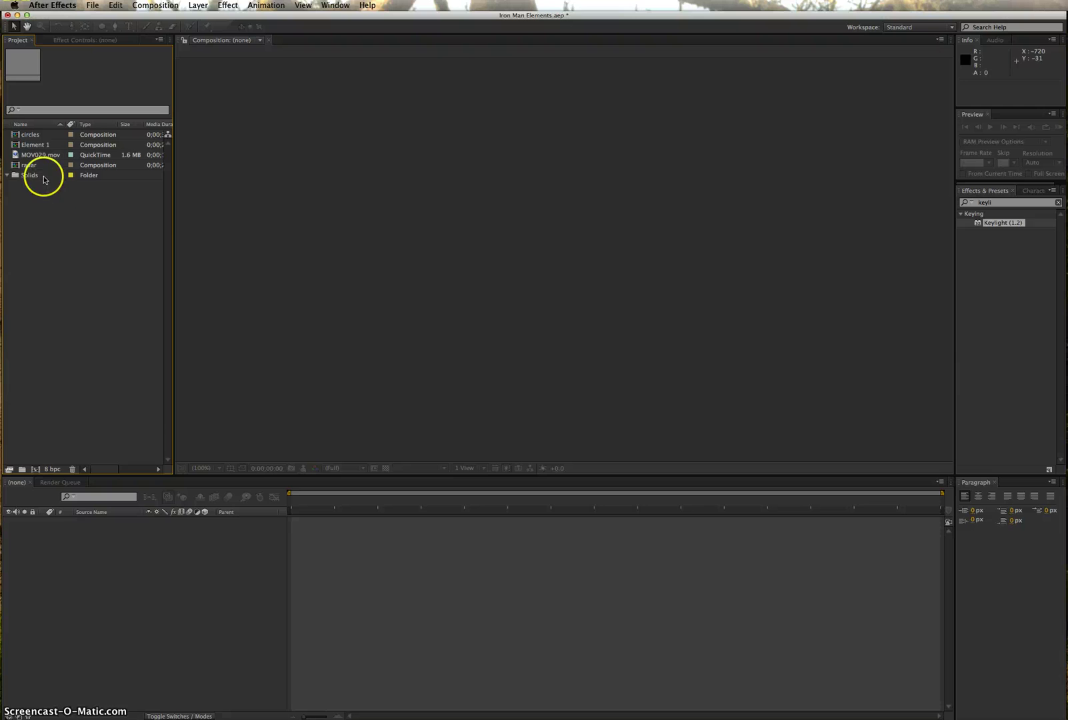
Step: Build a new MOV029 composition from the green-screen MOV029.mov footage
{"action": "double_click", "coordinate": [66, 231]}
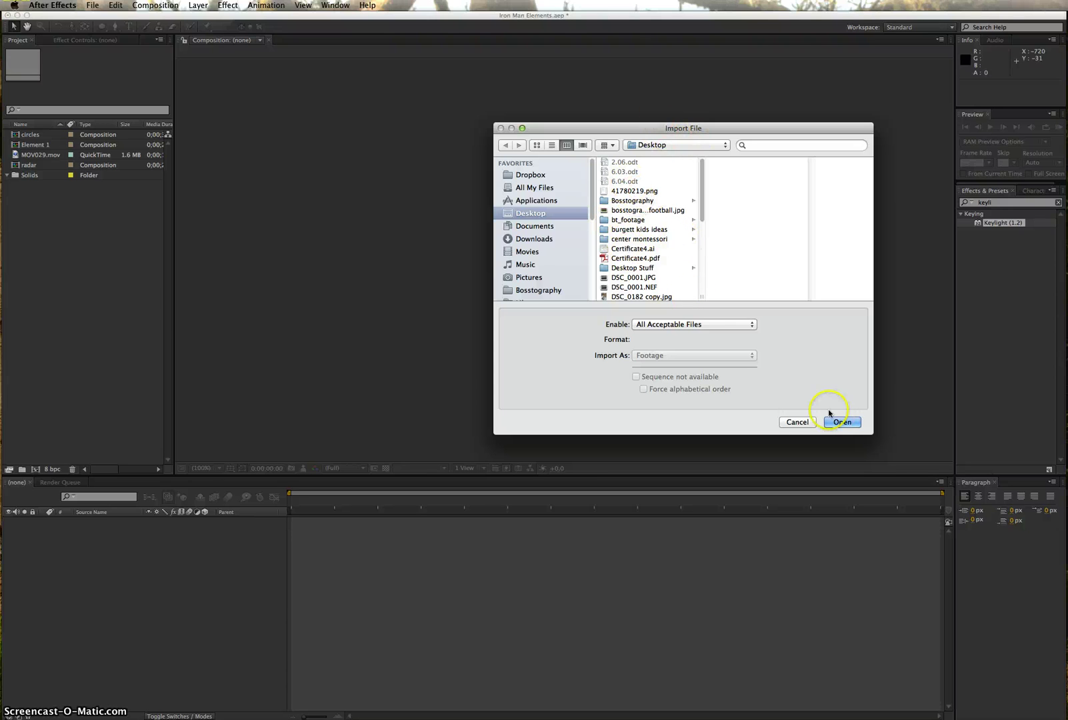
{"action": "left_click", "coordinate": [796, 422]}
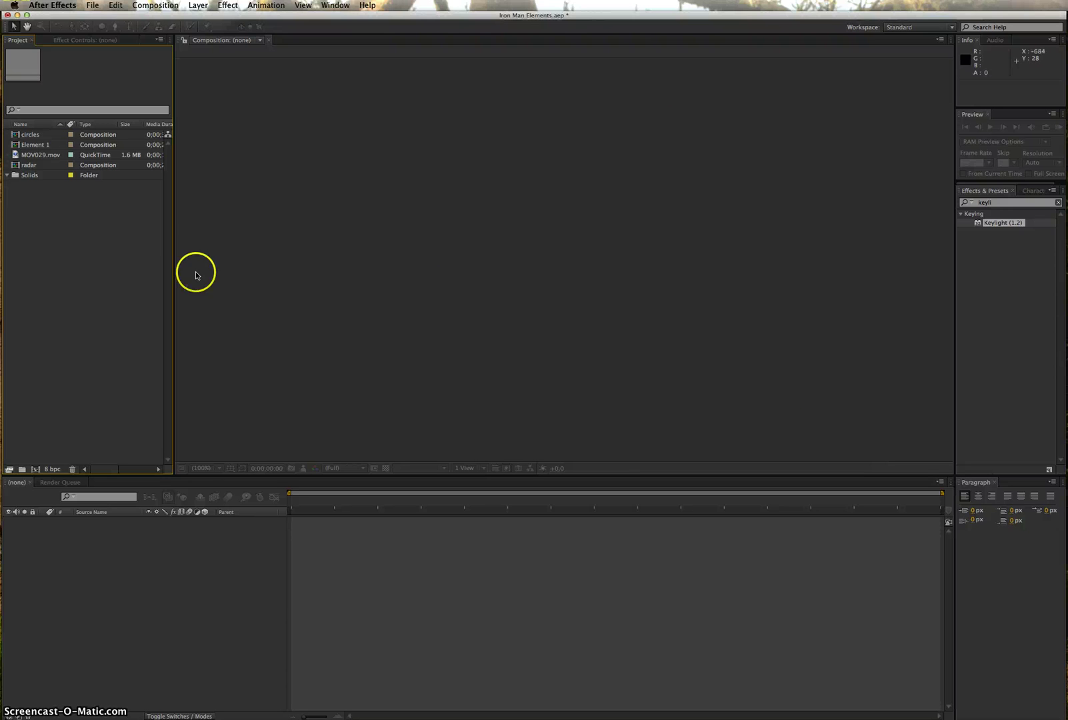
{"action": "left_click", "coordinate": [38, 157]}
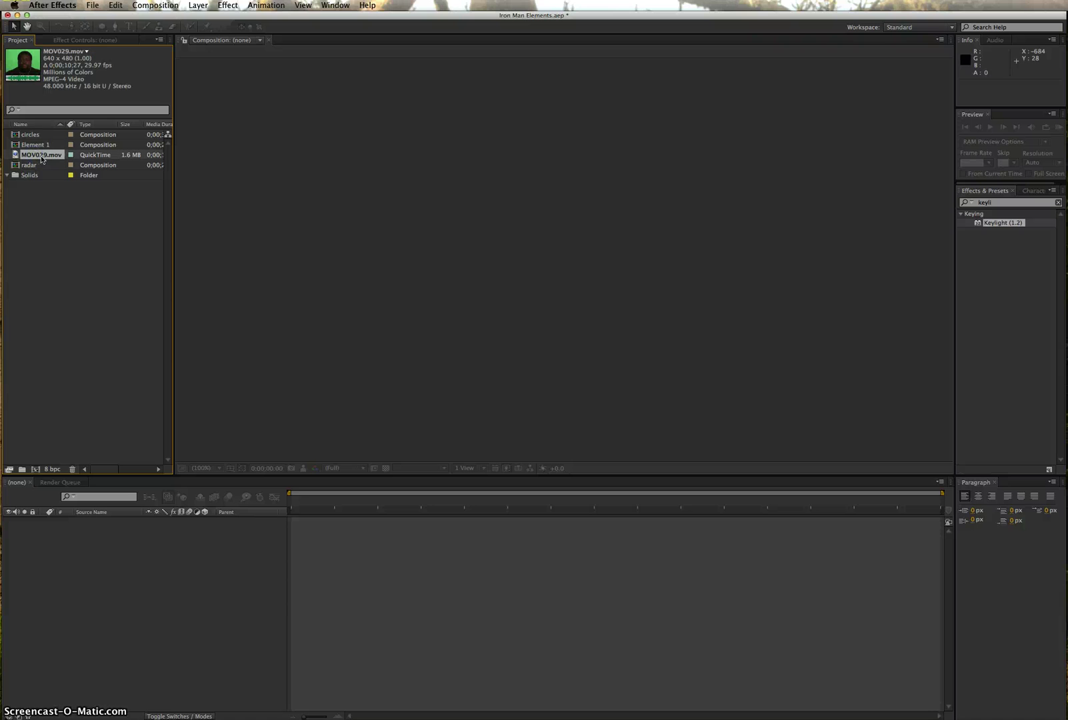
{"action": "left_click_drag", "start_coordinate": [40, 159], "coordinate": [22, 321]}
{"action": "left_click_drag", "start_coordinate": [34, 461], "coordinate": [36, 471]}
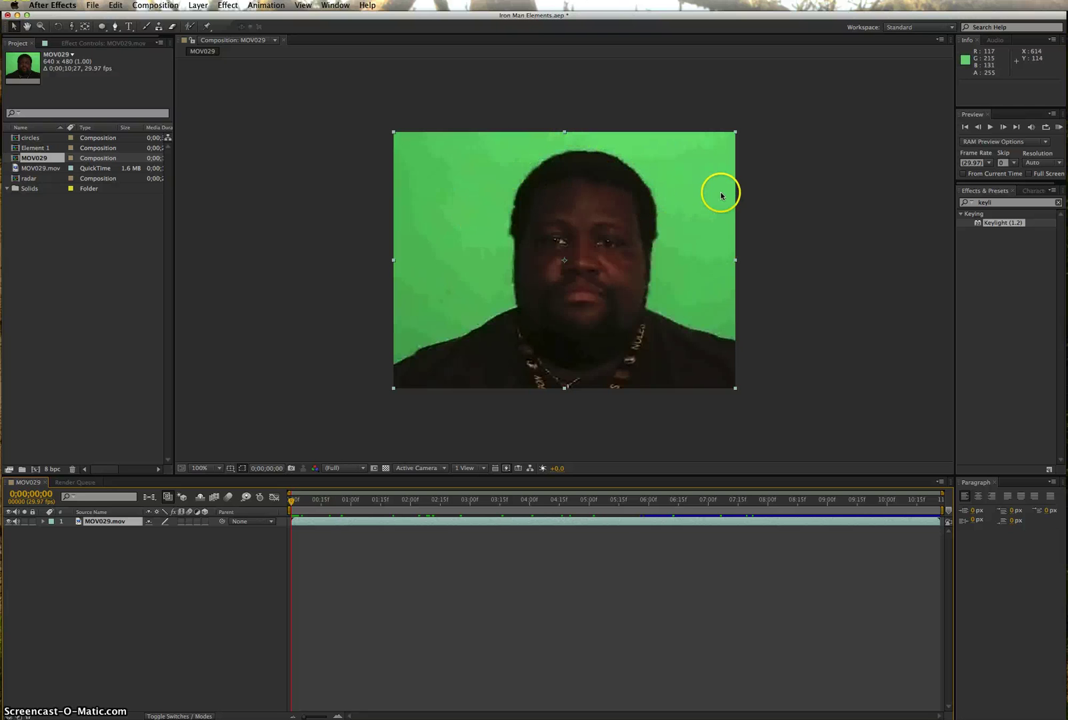
Step: Find Keylight (1.2) in Effects & Presets and apply it to the MOV029.mov layer
{"action": "left_click", "coordinate": [222, 8]}
{"action": "mouse_move", "coordinate": [291, 140]}
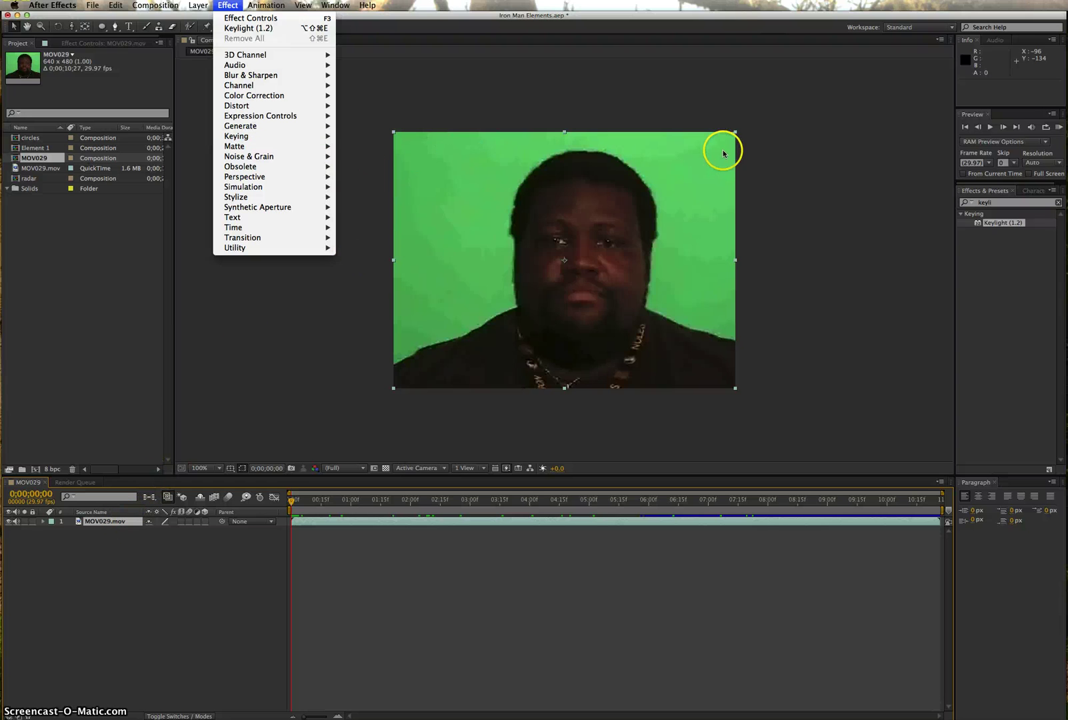
{"action": "left_click", "coordinate": [986, 194]}
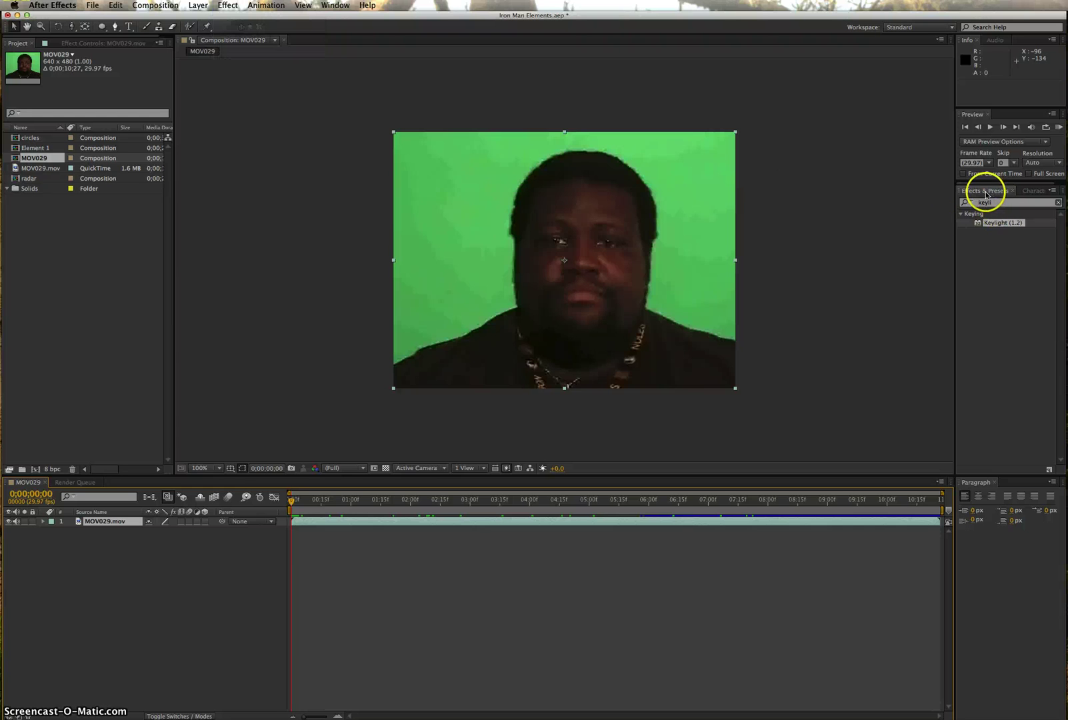
{"action": "left_click", "coordinate": [984, 203]}
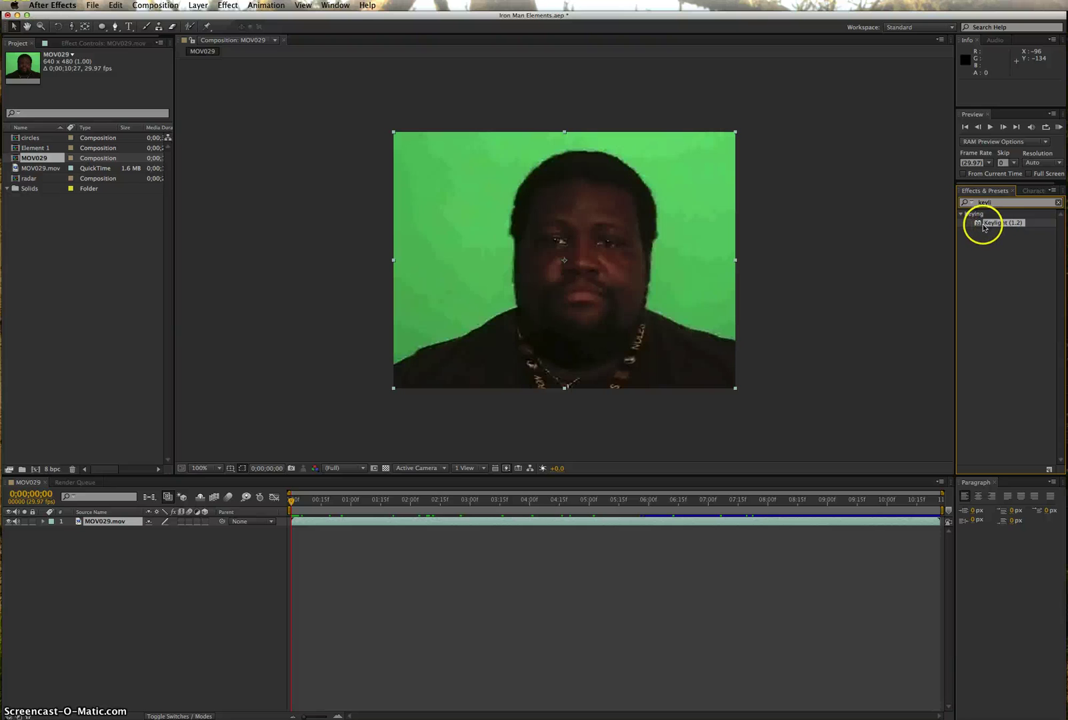
{"action": "left_click_drag", "start_coordinate": [999, 224], "coordinate": [588, 241]}
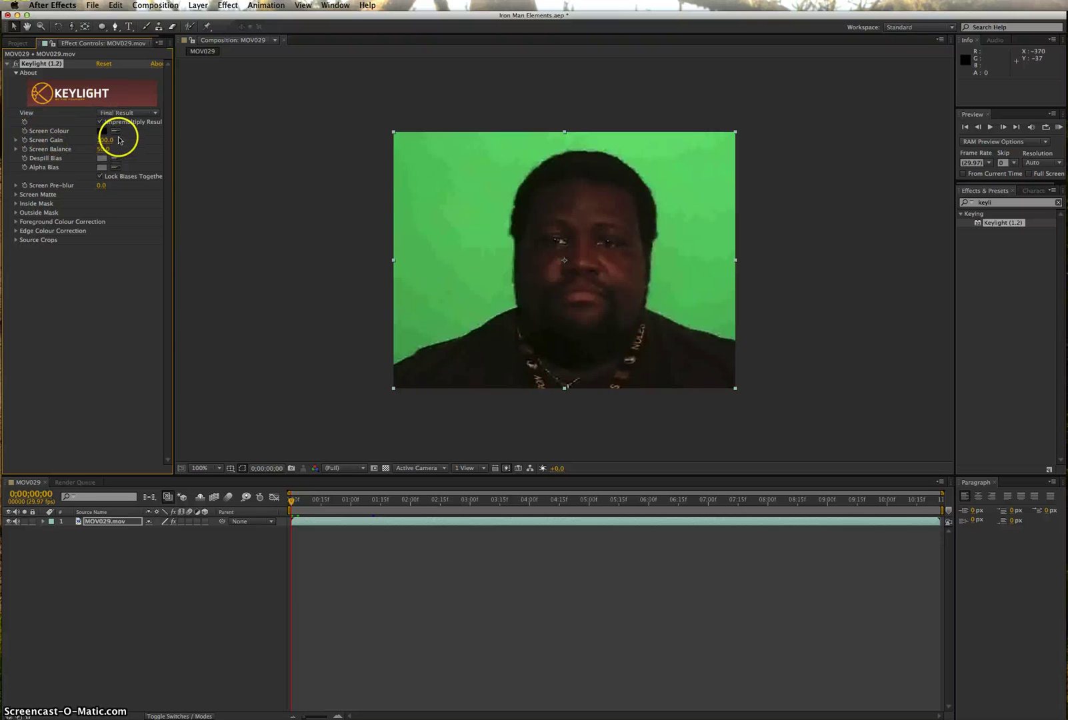
Step: Sample the green background as Screen Colour, then set Screen Gain 123.0 and Screen Balance 44.0
{"action": "left_click", "coordinate": [116, 132]}
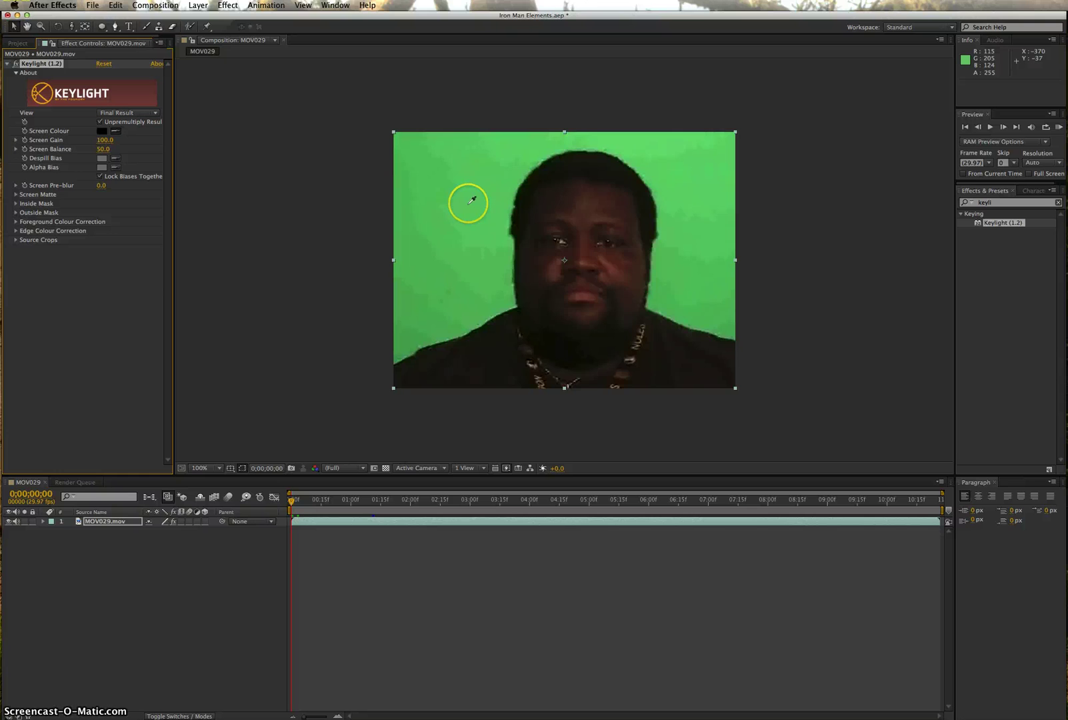
{"action": "left_click", "coordinate": [472, 201]}
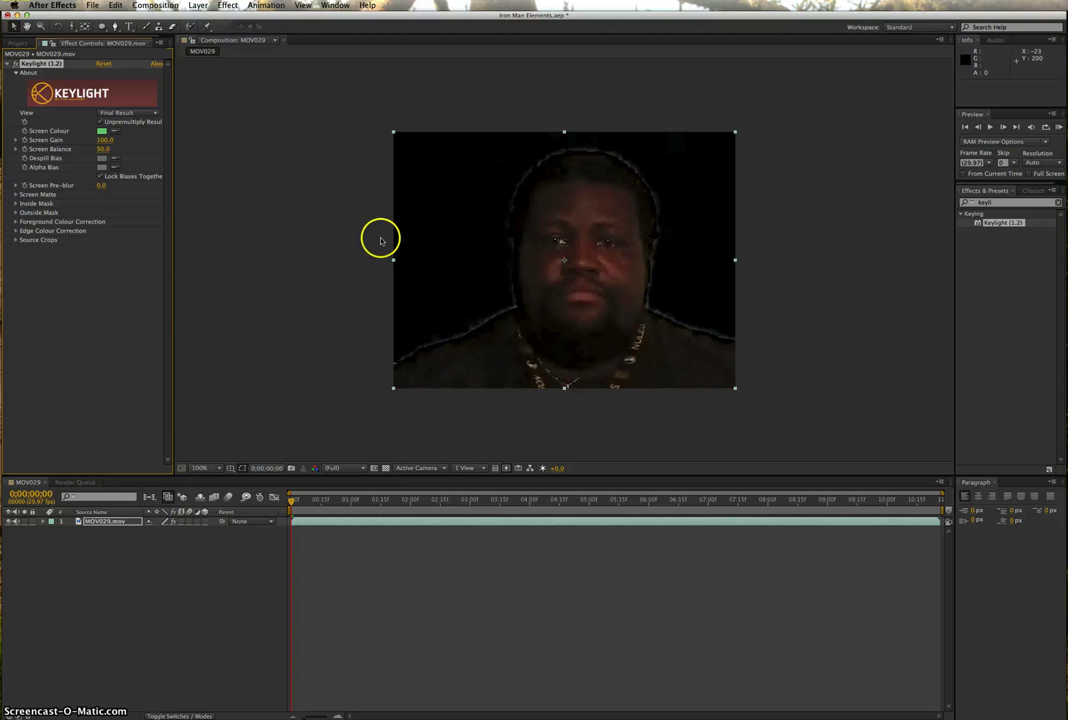
{"action": "left_click", "coordinate": [104, 141]}
{"action": "type", "text": "0"}
{"action": "key", "text": "Return"}
{"action": "mouse_move", "coordinate": [101, 140]}
{"action": "left_mouse_down"}
{"action": "mouse_move", "coordinate": [130, 145]}
{"action": "mouse_move", "coordinate": [53, 147]}
{"action": "mouse_move", "coordinate": [84, 147]}
{"action": "left_mouse_up"}
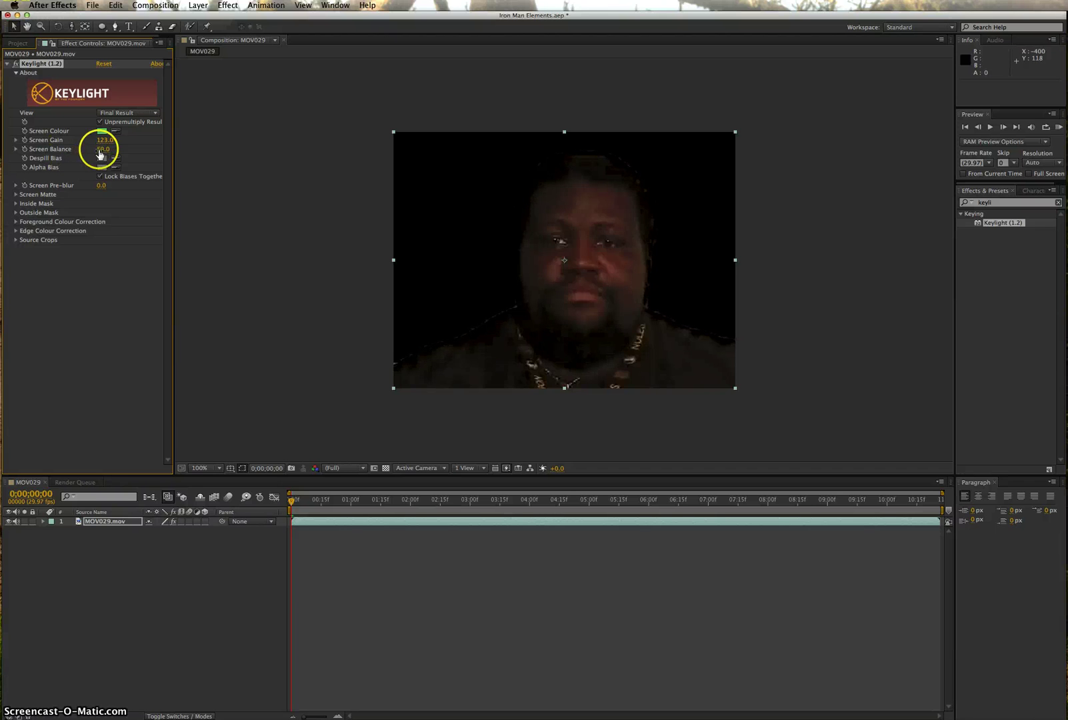
{"action": "mouse_move", "coordinate": [98, 149]}
{"action": "left_mouse_down"}
{"action": "mouse_move", "coordinate": [58, 149]}
{"action": "mouse_move", "coordinate": [100, 149]}
{"action": "left_mouse_up"}
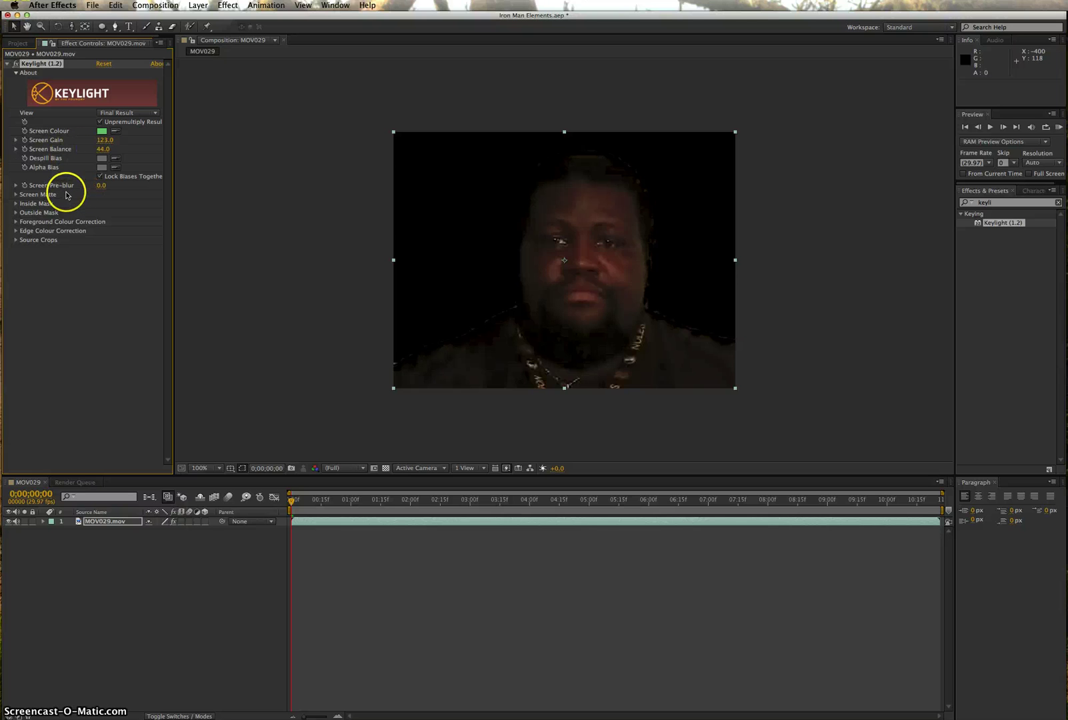
Step: Expand the Screen Matte section in the Keylight Effect Controls
{"action": "left_click", "coordinate": [15, 195]}
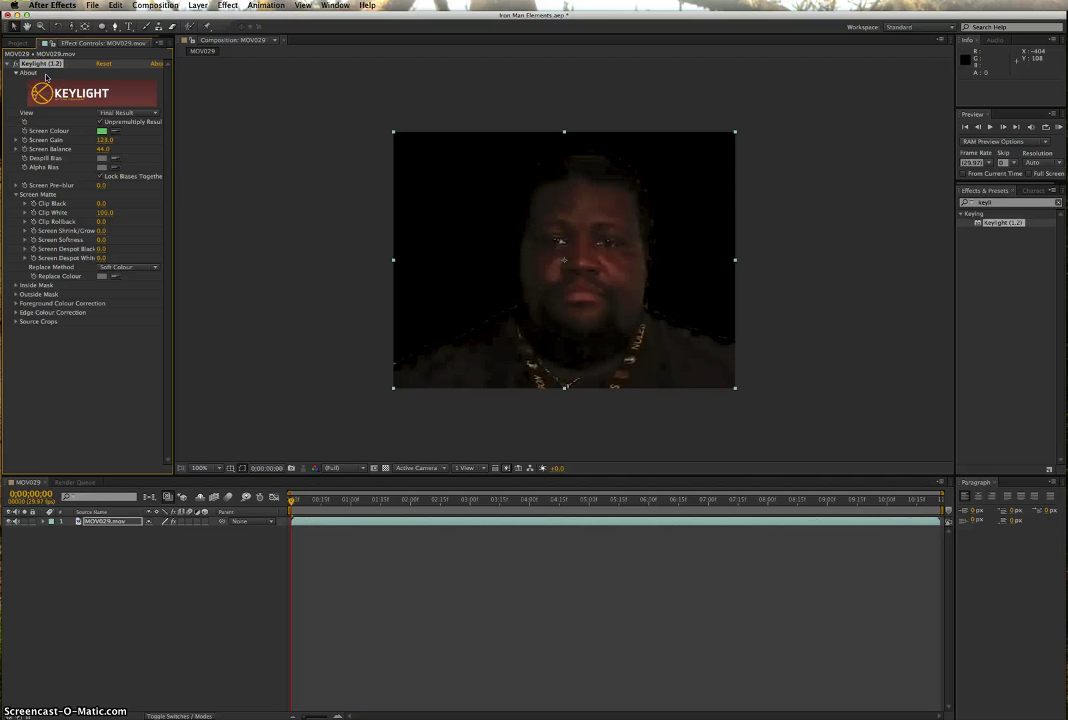
{"action": "left_click", "coordinate": [66, 94]}
Step: Replay the test1.mov example in QuickTime Player, then quit it to return to After Effects
{"action": "left_click", "coordinate": [17, 15]}
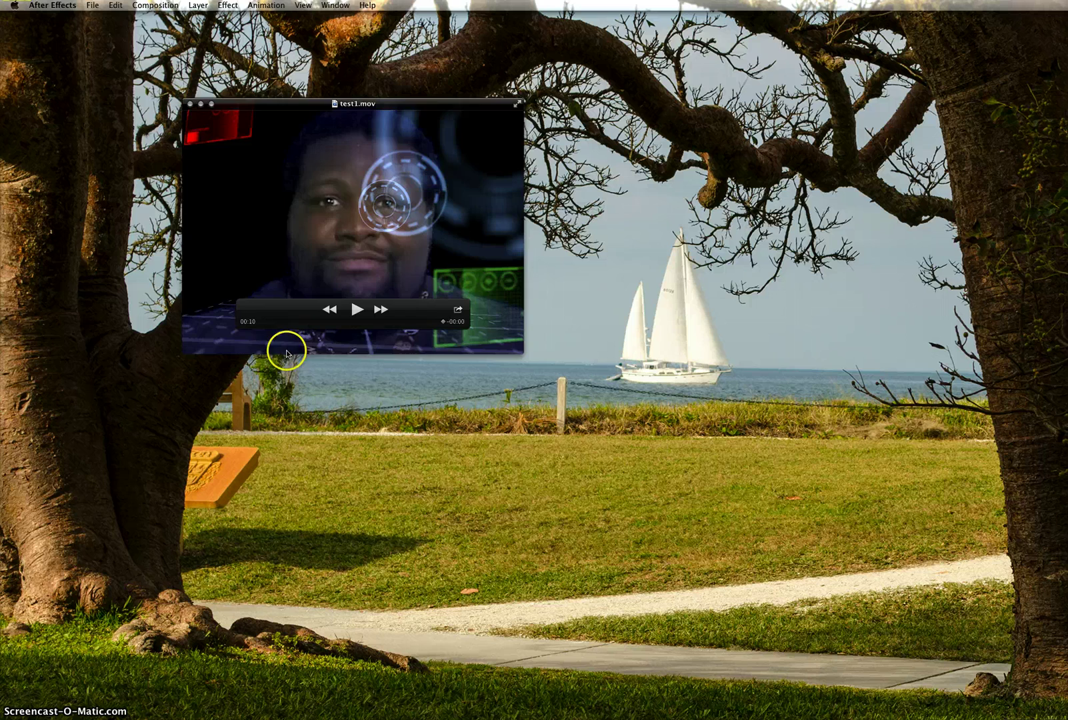
{"action": "left_click", "coordinate": [357, 310]}
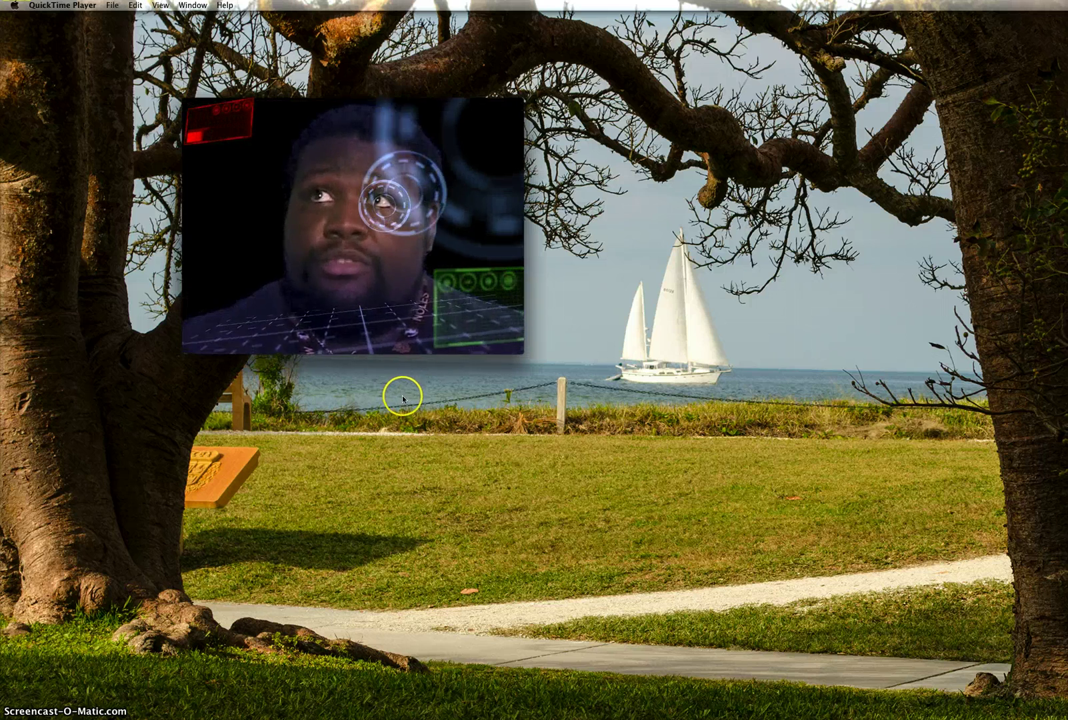
{"action": "mouse_move", "coordinate": [393, 334]}
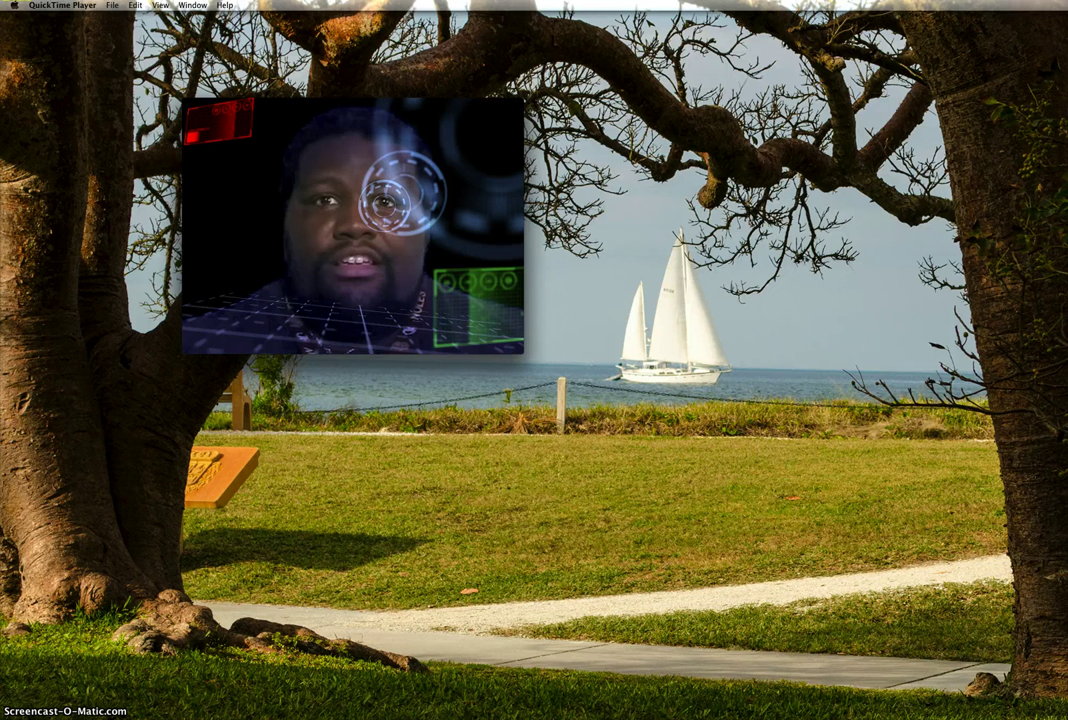
{"action": "key", "text": "super+q"}
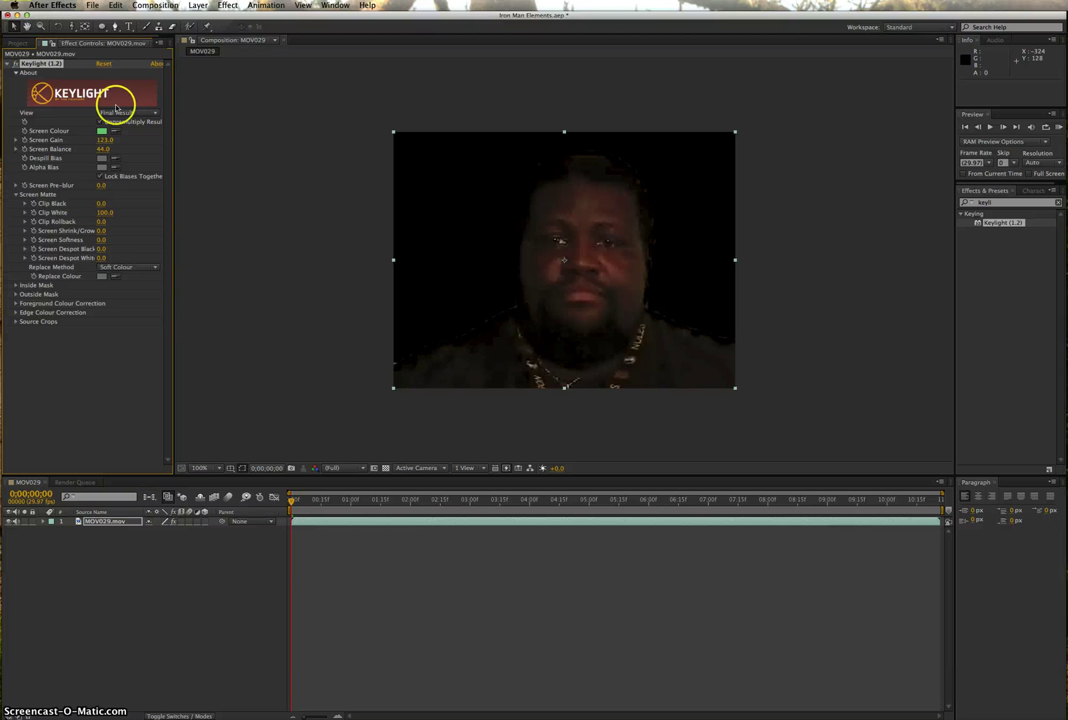
Step: Search 'grid' and apply the Generate > Grid effect to the MOV029.mov layer
{"action": "left_click", "coordinate": [18, 42]}
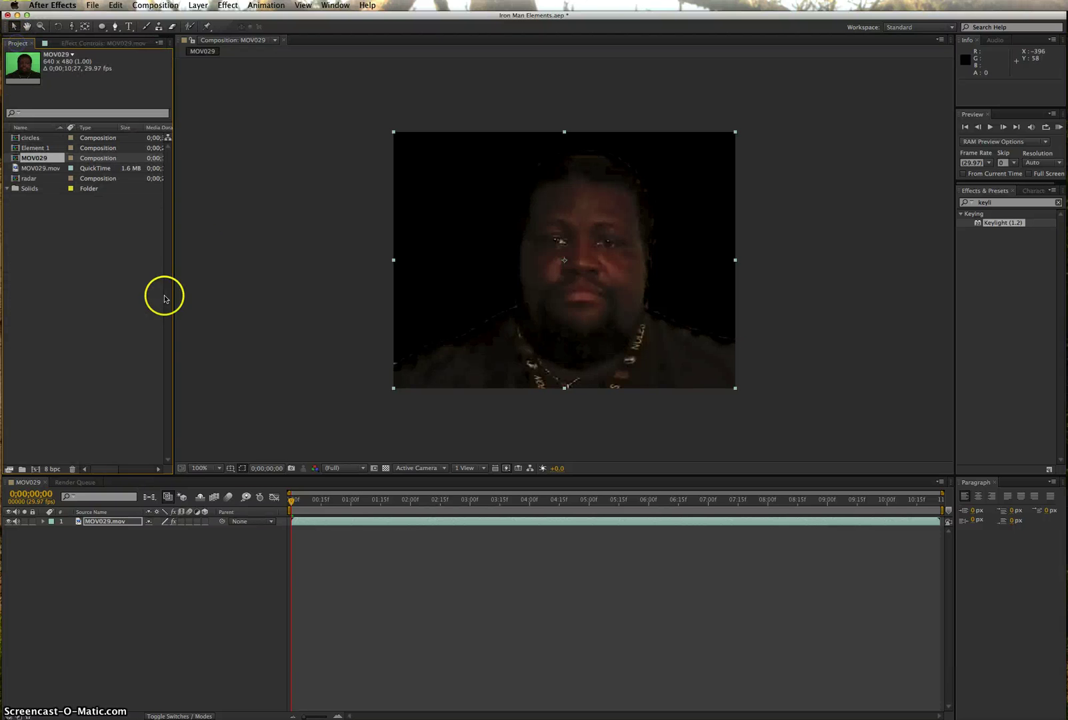
{"action": "left_click", "coordinate": [124, 521]}
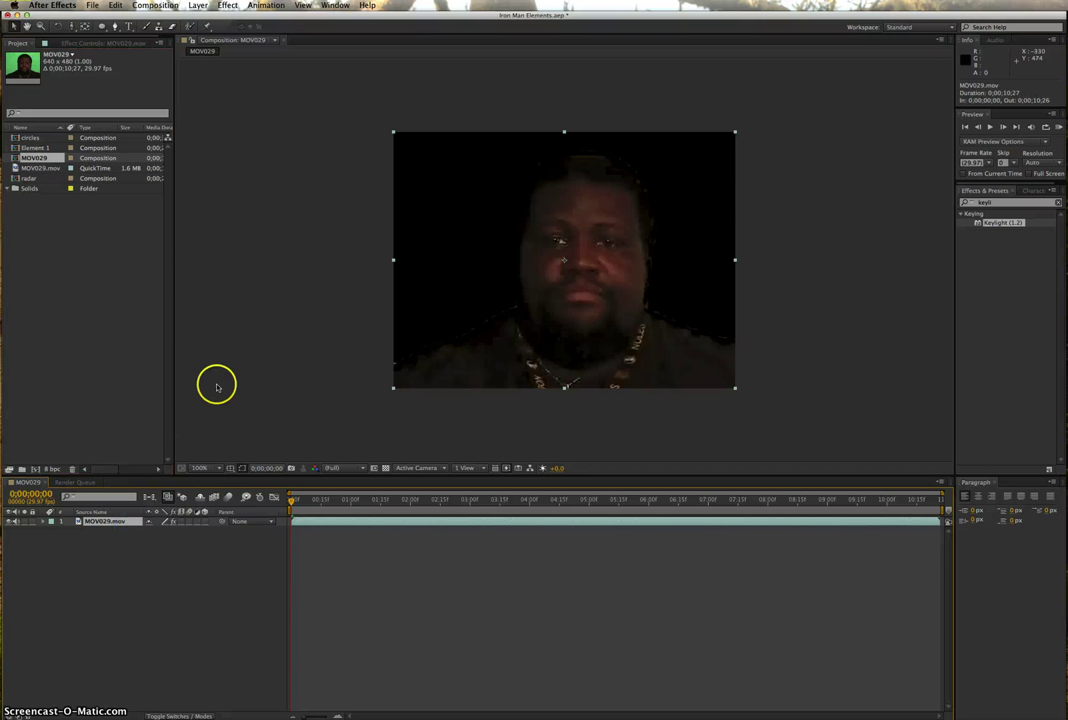
{"action": "left_click", "coordinate": [226, 12]}
{"action": "mouse_move", "coordinate": [288, 131]}
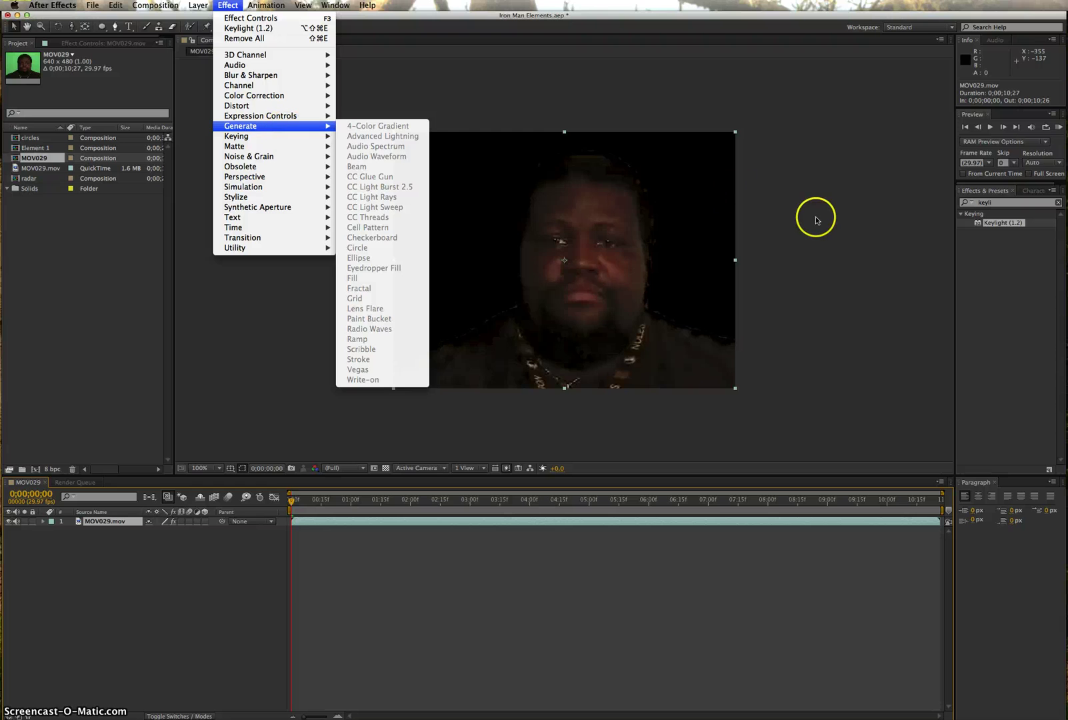
{"action": "left_click", "coordinate": [998, 204]}
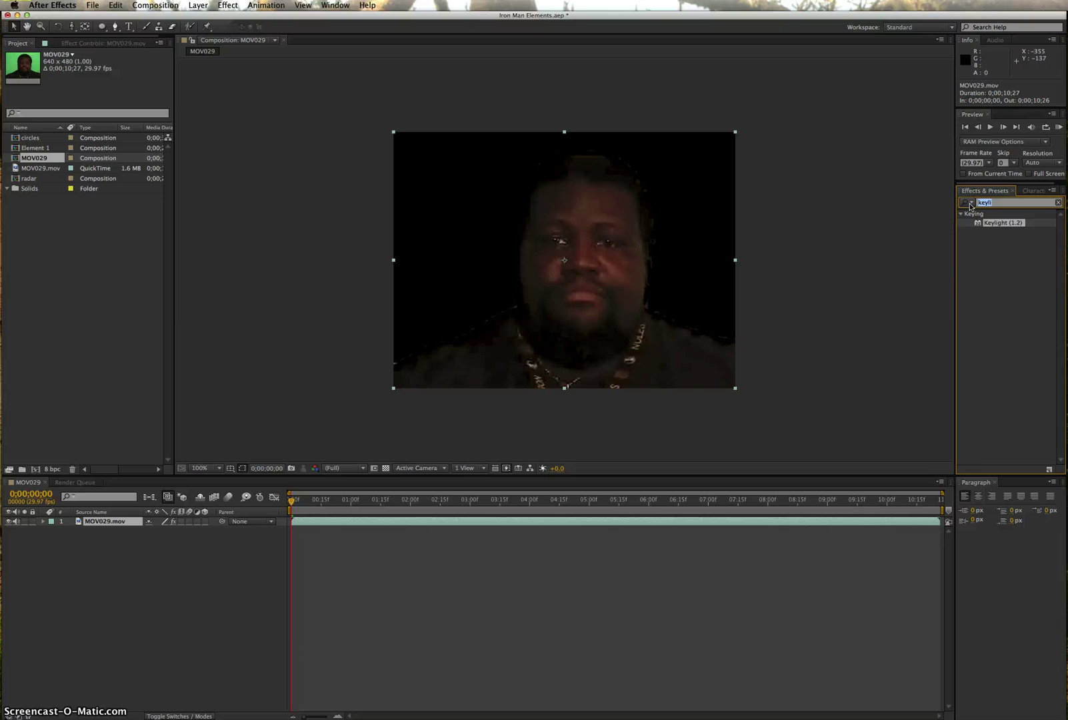
{"action": "type", "text": "grid"}
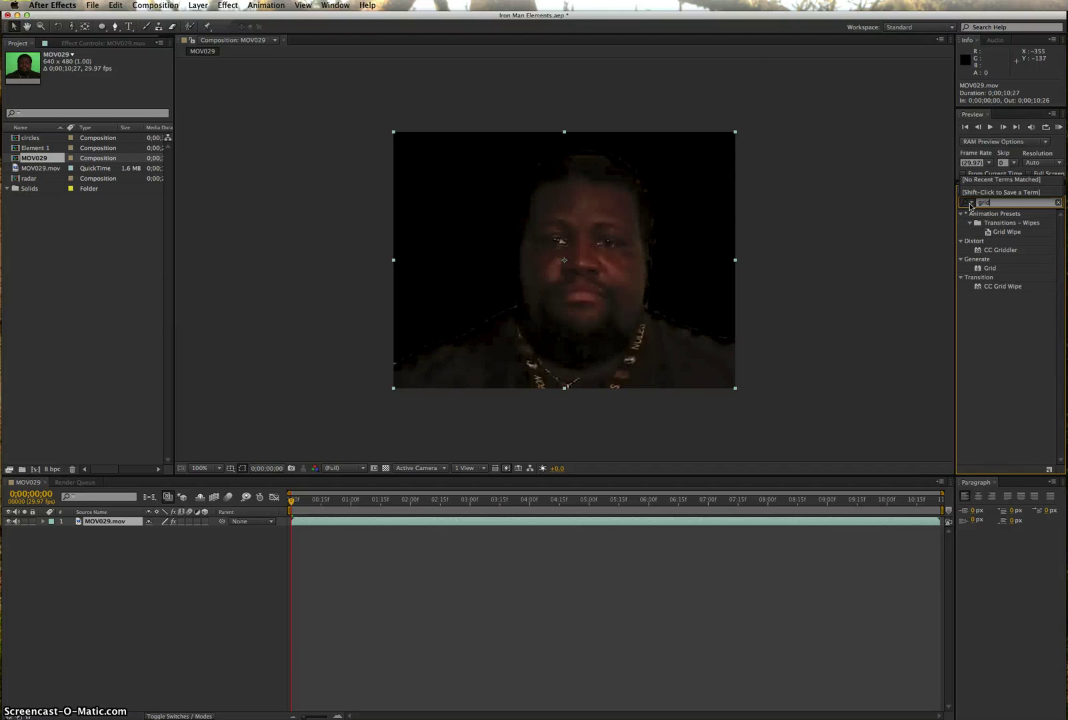
{"action": "left_click", "coordinate": [970, 230]}
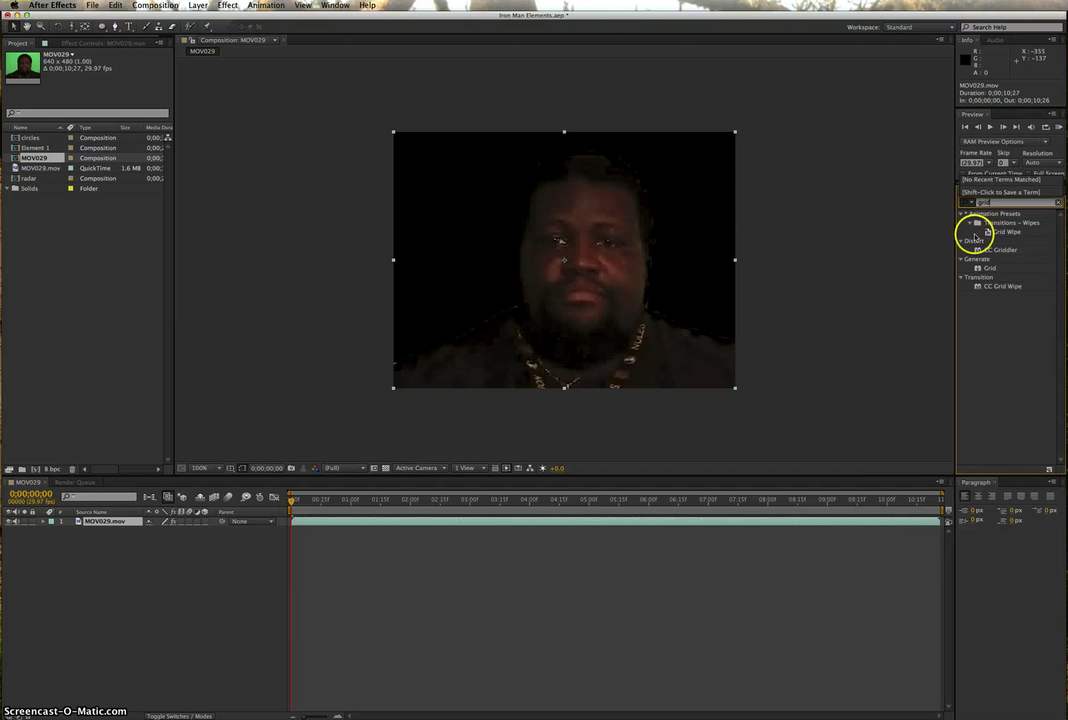
{"action": "left_click", "coordinate": [990, 269]}
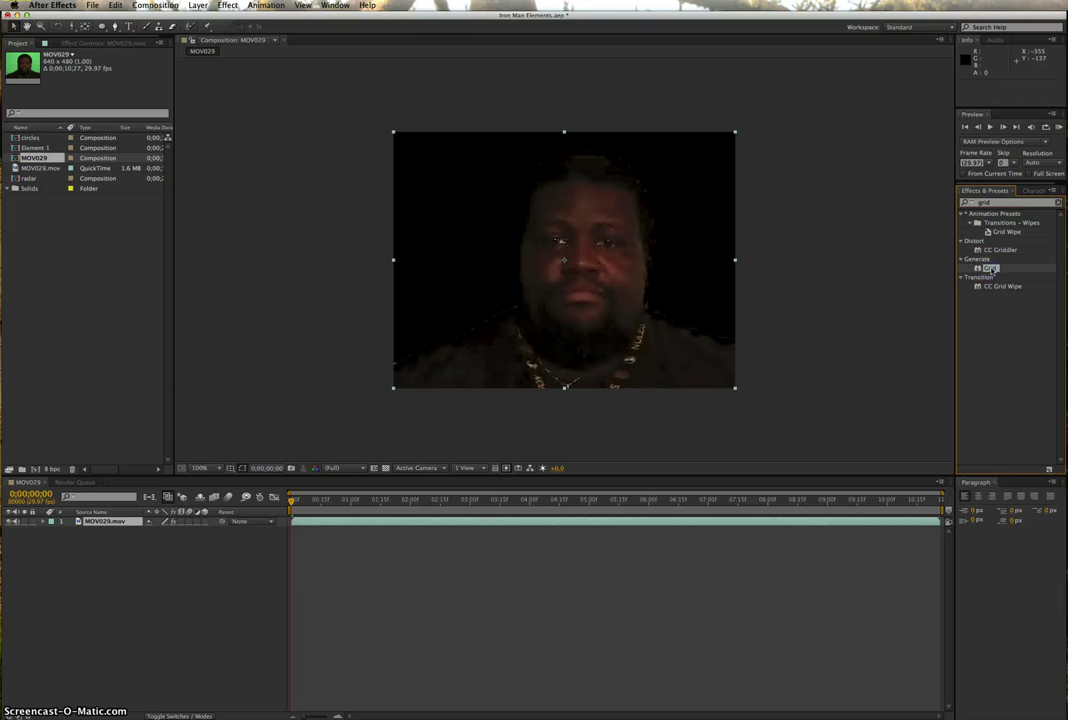
{"action": "left_click_drag", "start_coordinate": [991, 270], "coordinate": [604, 273]}
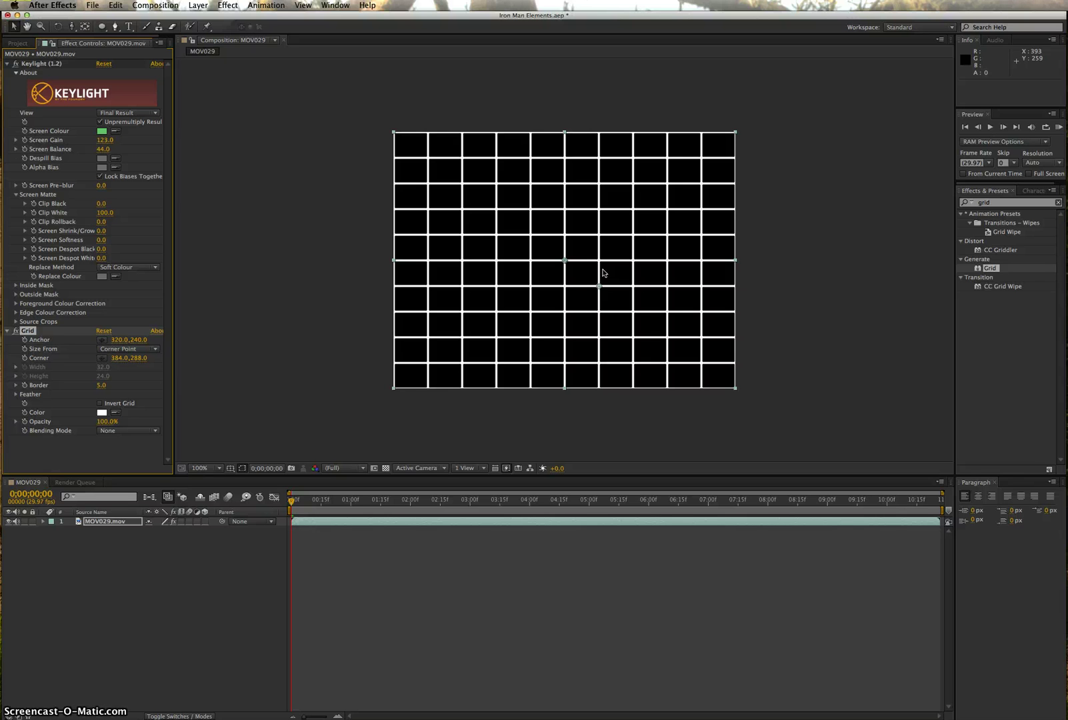
Step: Remove the Grid effect and add a comp-size 640×480 white solid named Grid
{"action": "key", "text": "Delete"}
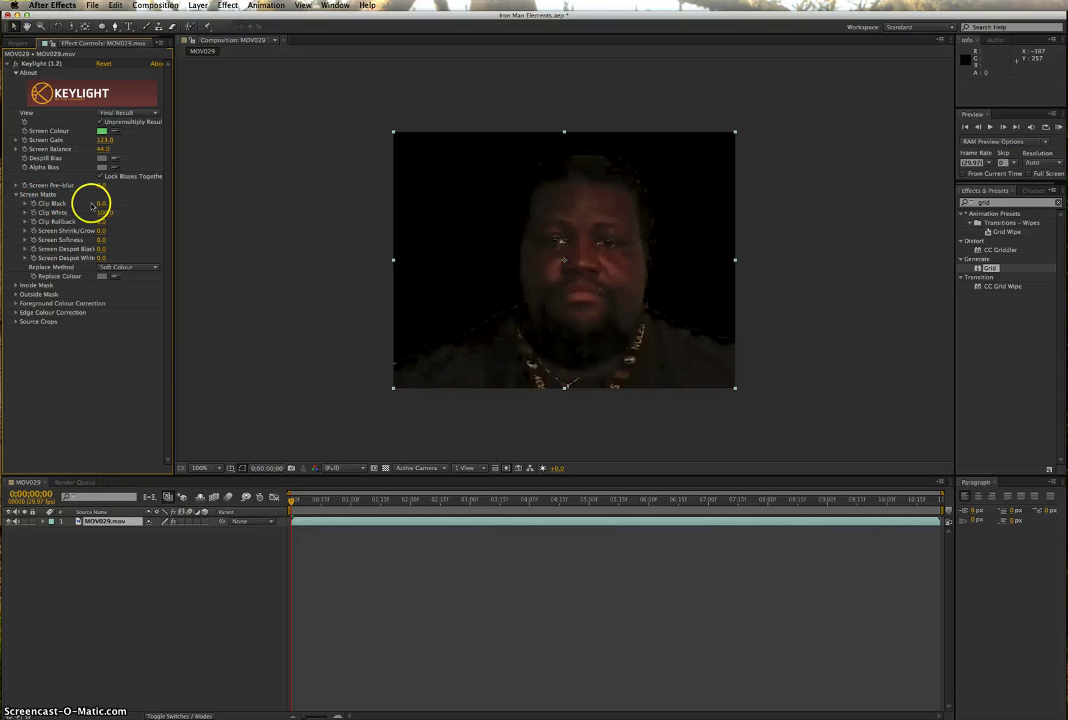
{"action": "left_click", "coordinate": [199, 5]}
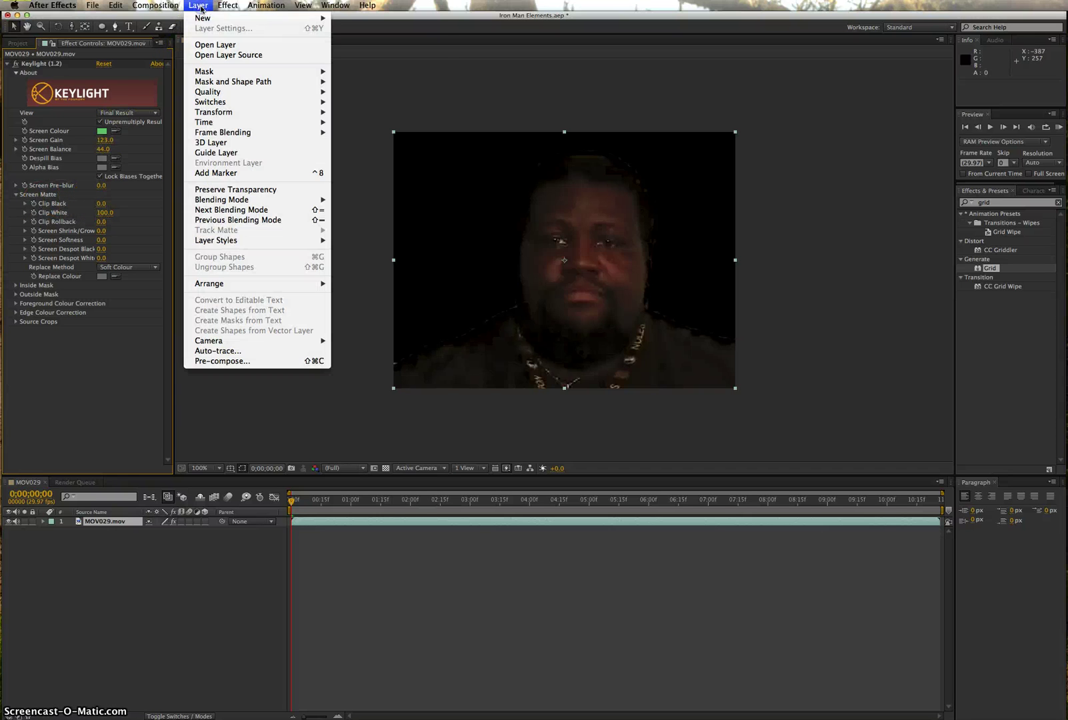
{"action": "mouse_move", "coordinate": [207, 21]}
{"action": "left_click", "coordinate": [351, 29]}
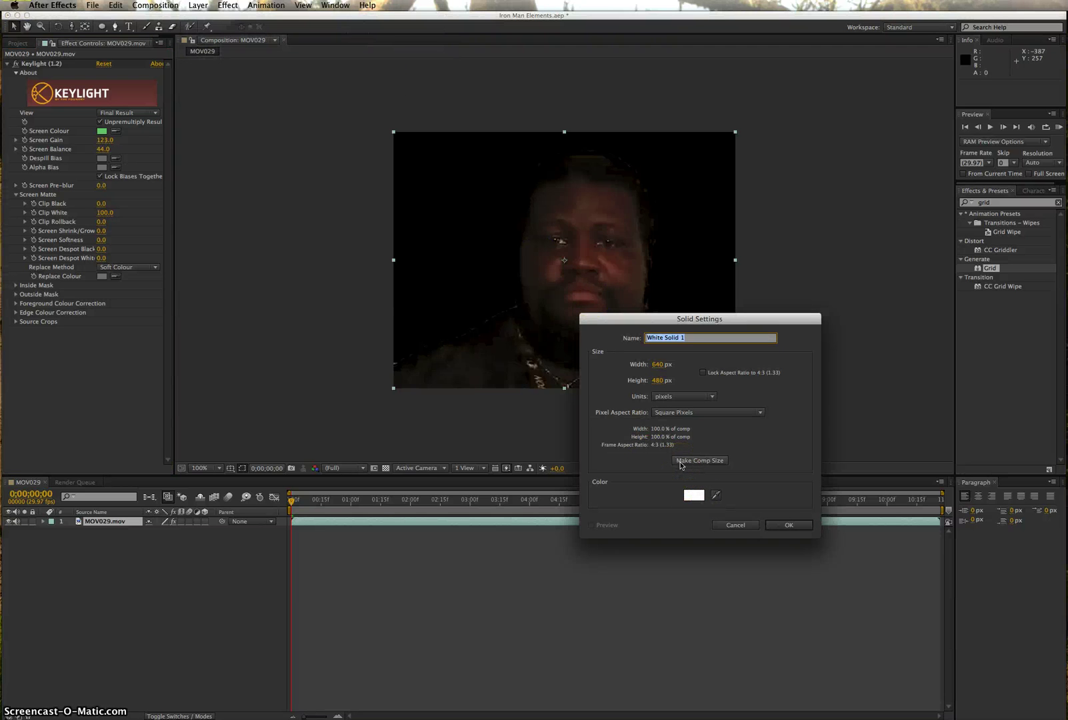
{"action": "left_click", "coordinate": [681, 465]}
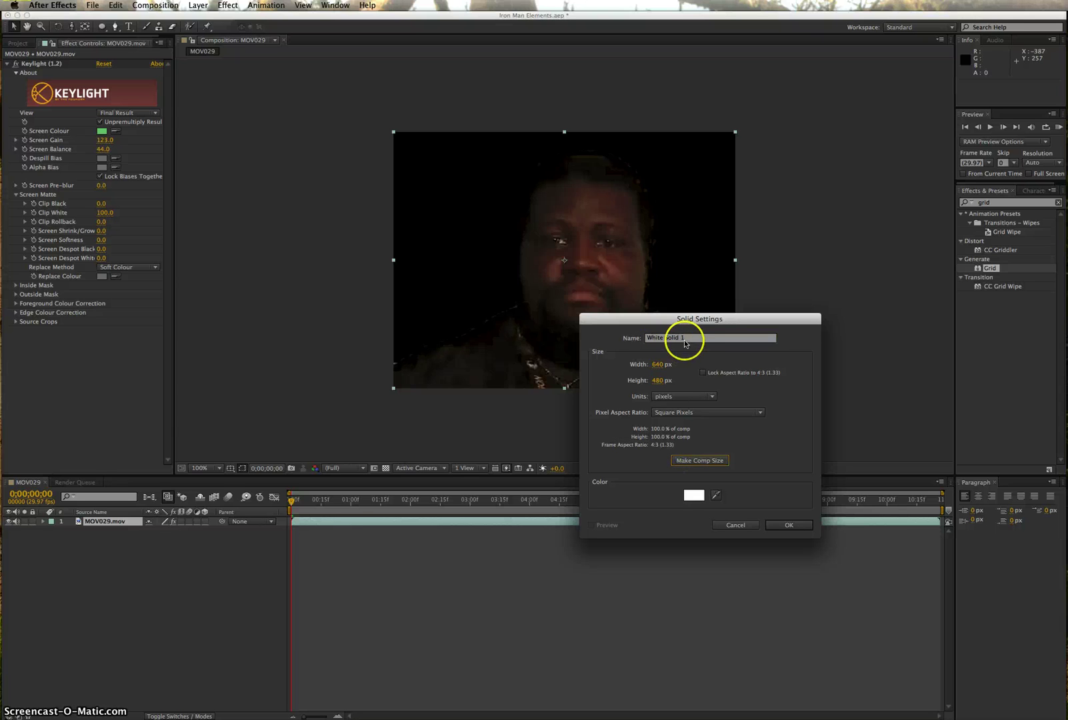
{"action": "left_click_drag", "start_coordinate": [690, 337], "coordinate": [625, 338]}
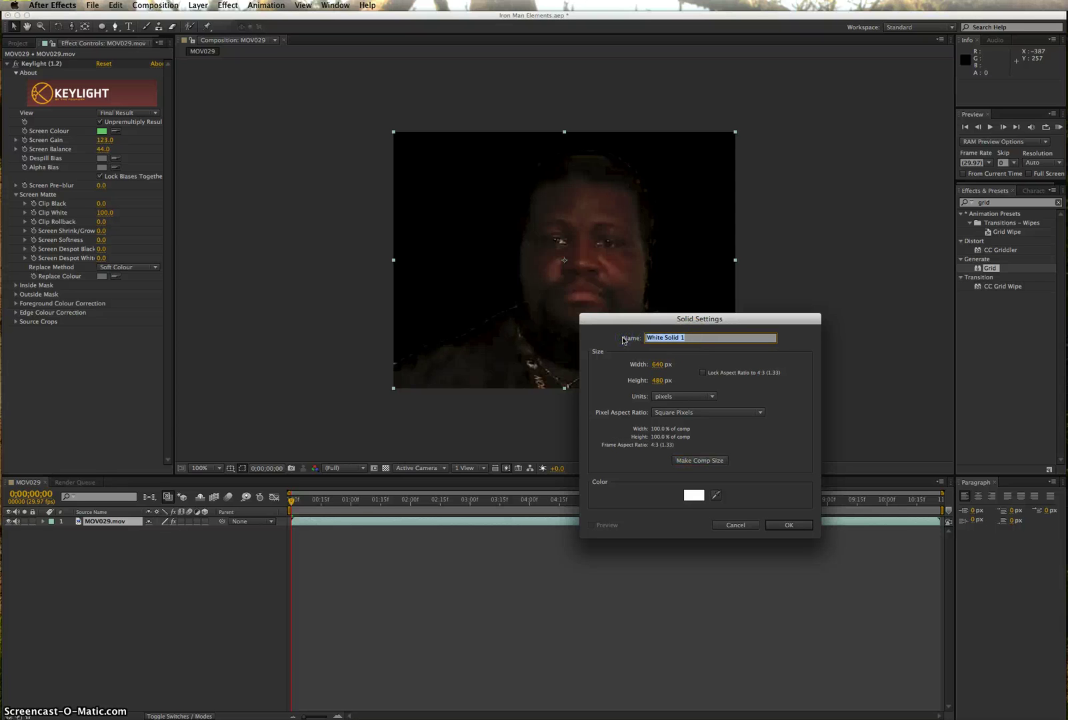
{"action": "type", "text": "Grid"}
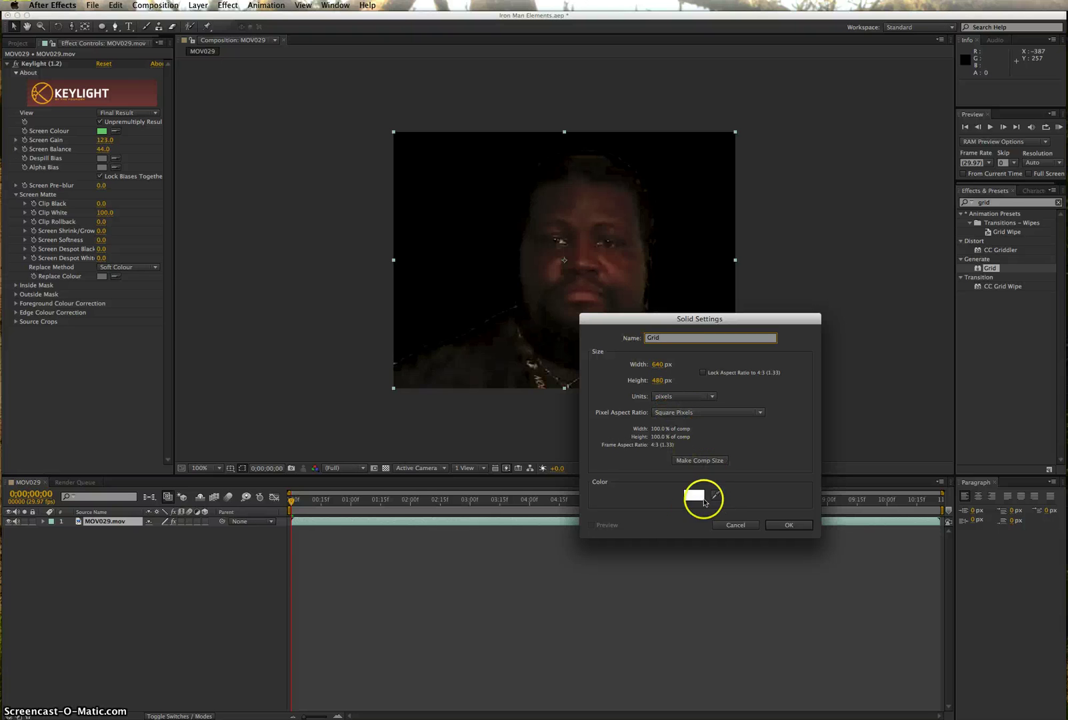
{"action": "left_click", "coordinate": [775, 524]}
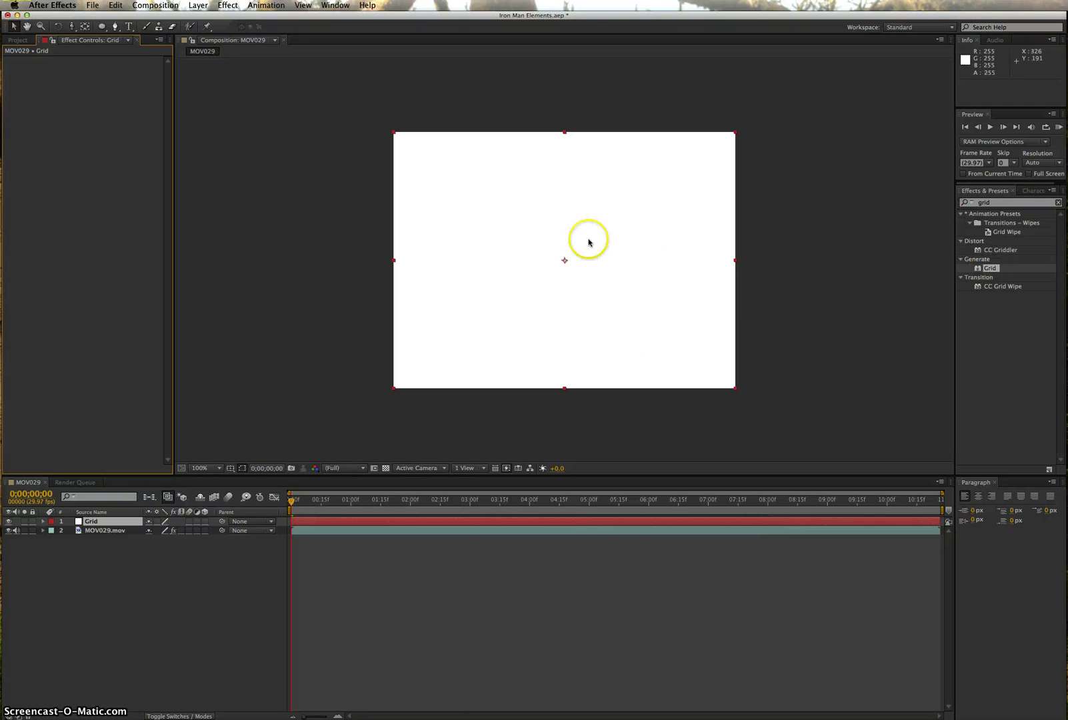
Step: Apply the Grid effect to the Grid solid and set its Border to 2.5
{"action": "left_click_drag", "start_coordinate": [991, 268], "coordinate": [648, 252]}
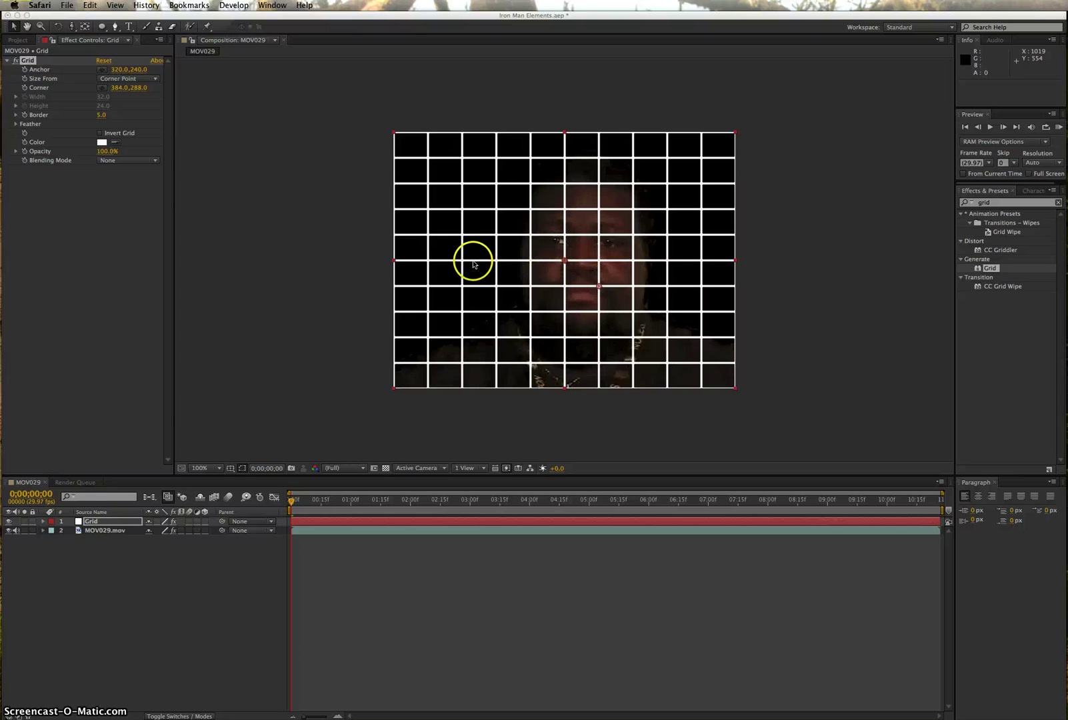
{"action": "left_click", "coordinate": [102, 118]}
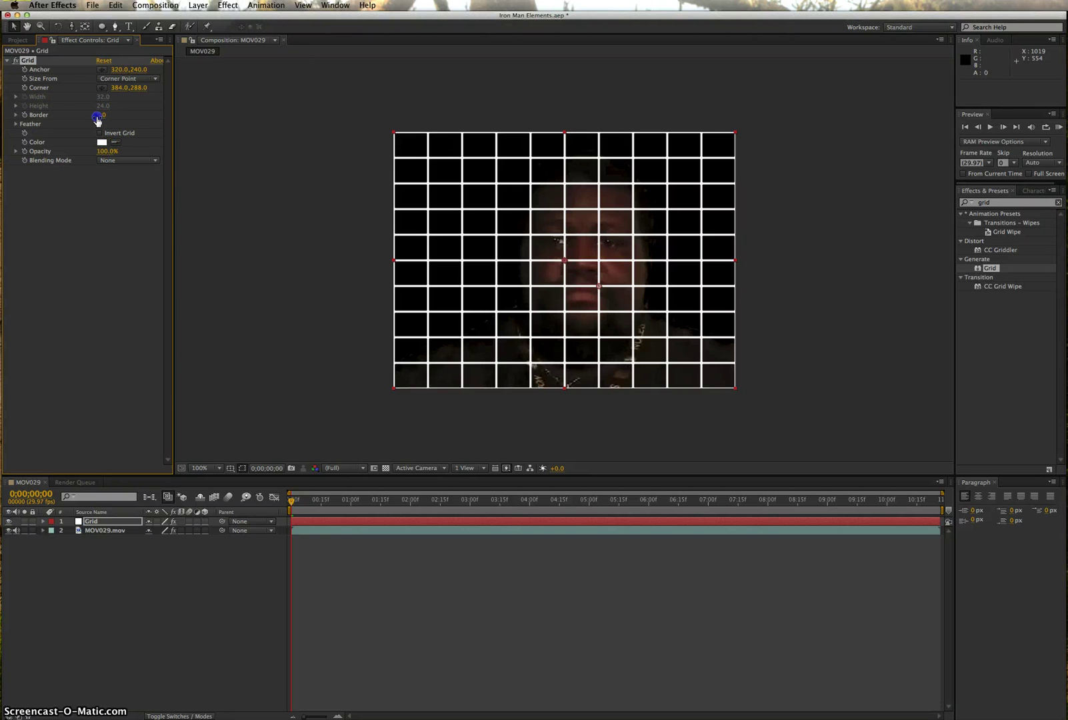
{"action": "left_click_drag", "start_coordinate": [101, 119], "coordinate": [96, 119]}
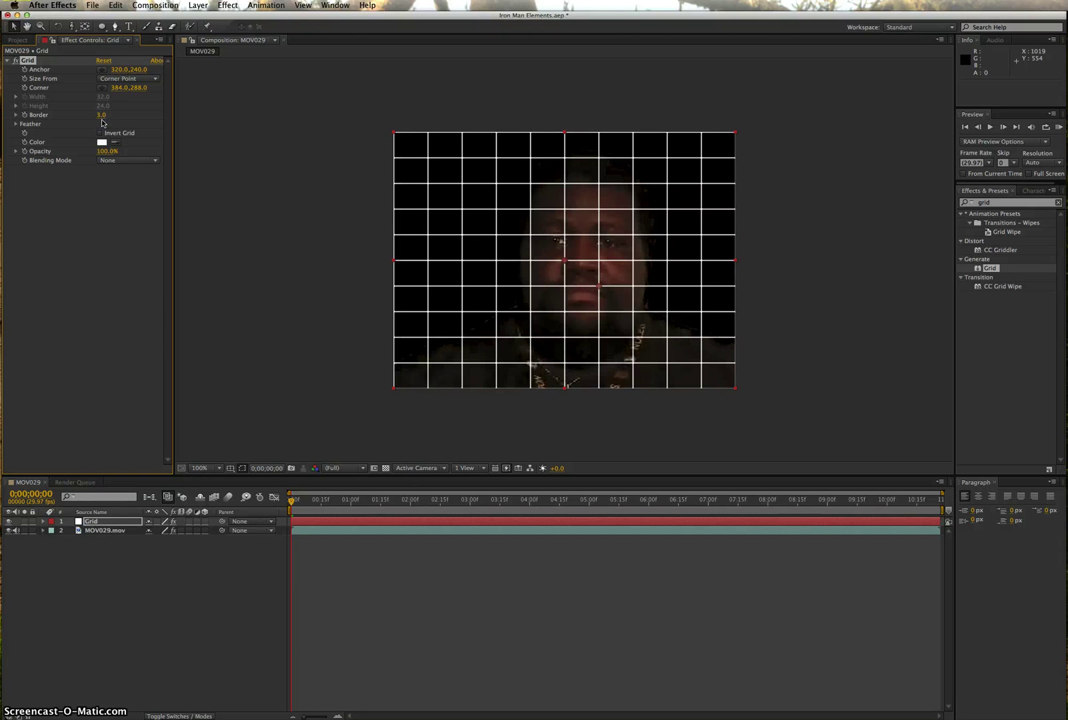
{"action": "left_click", "coordinate": [101, 115]}
{"action": "type", "text": "2.5"}
{"action": "key", "text": "Return"}
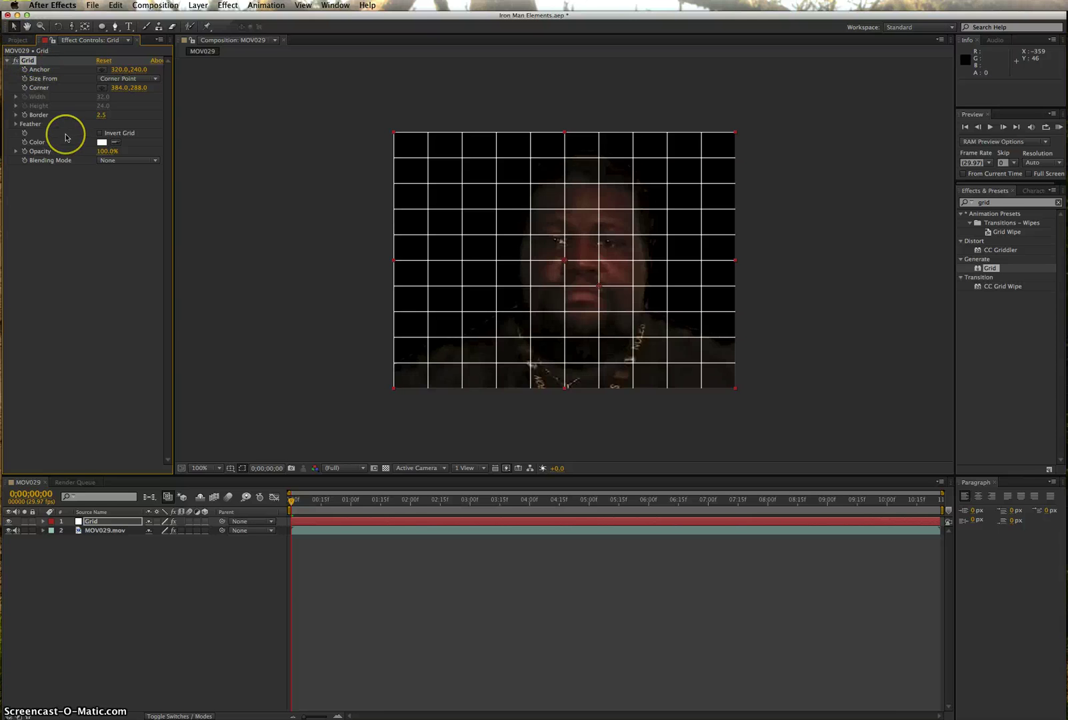
Step: Duplicate the Grid effect as Grid 2 and set its Border to 16.5
{"action": "key", "text": "super+d"}
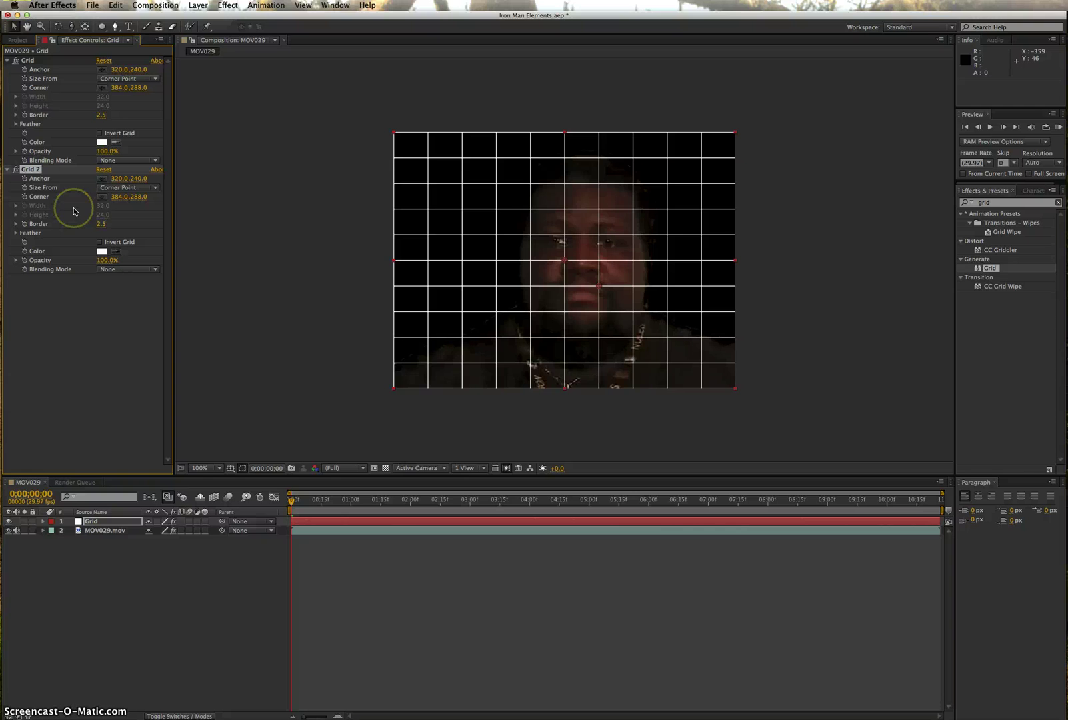
{"action": "key", "text": "super+Tab"}
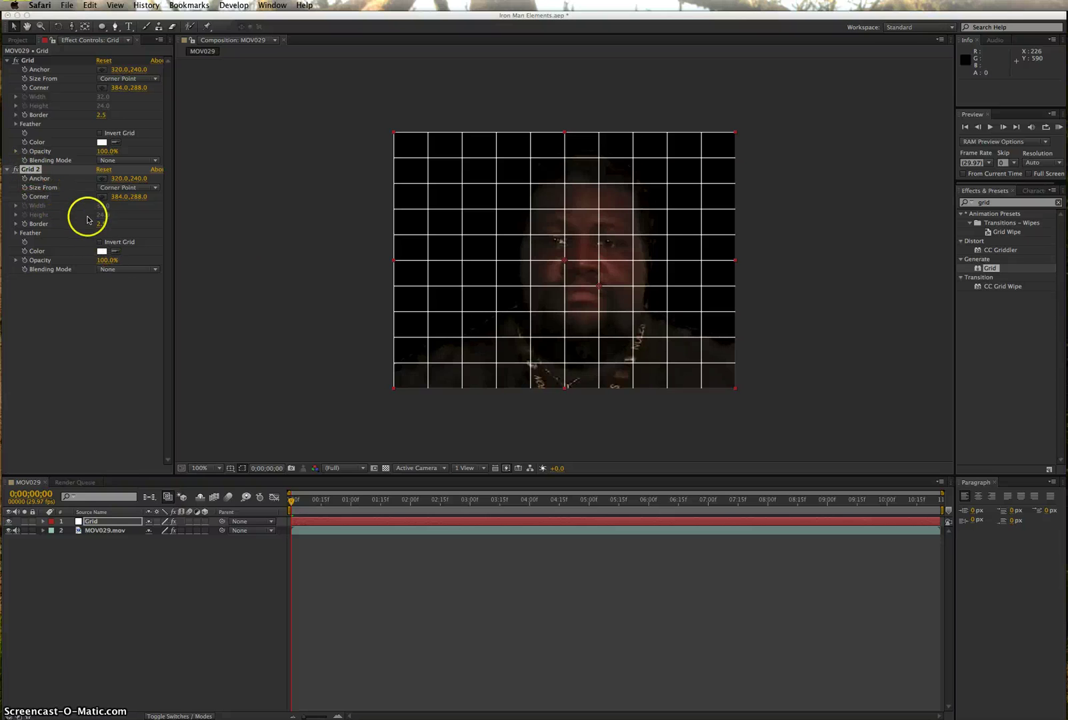
{"action": "left_click", "coordinate": [100, 224]}
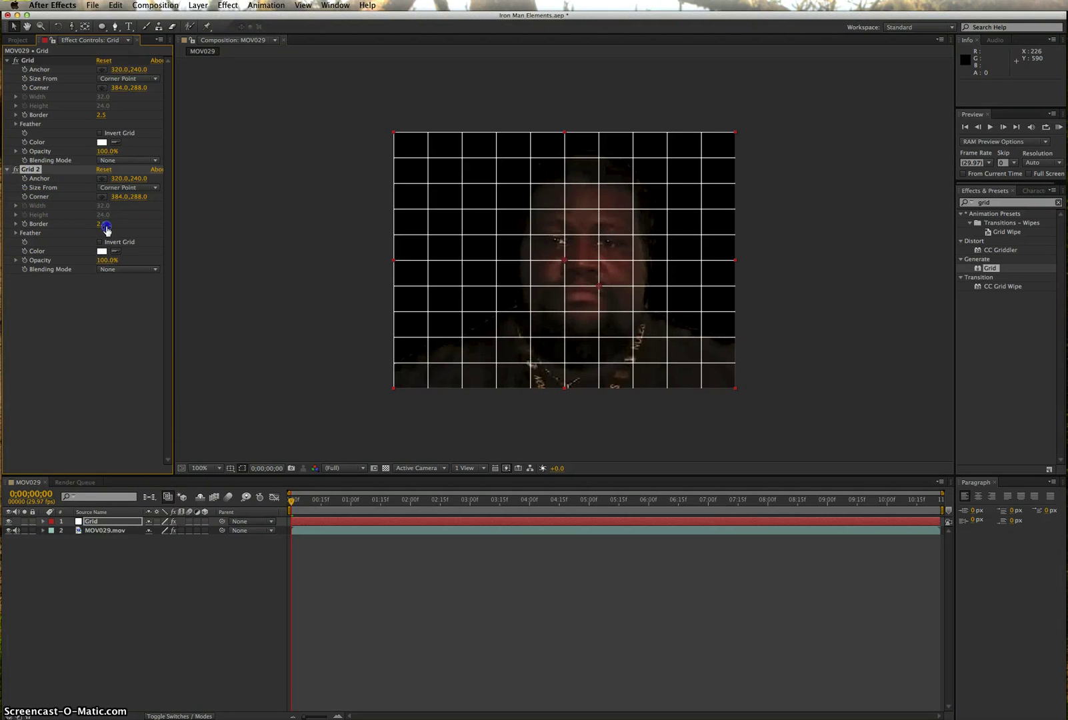
{"action": "left_click_drag", "start_coordinate": [104, 224], "coordinate": [110, 225]}
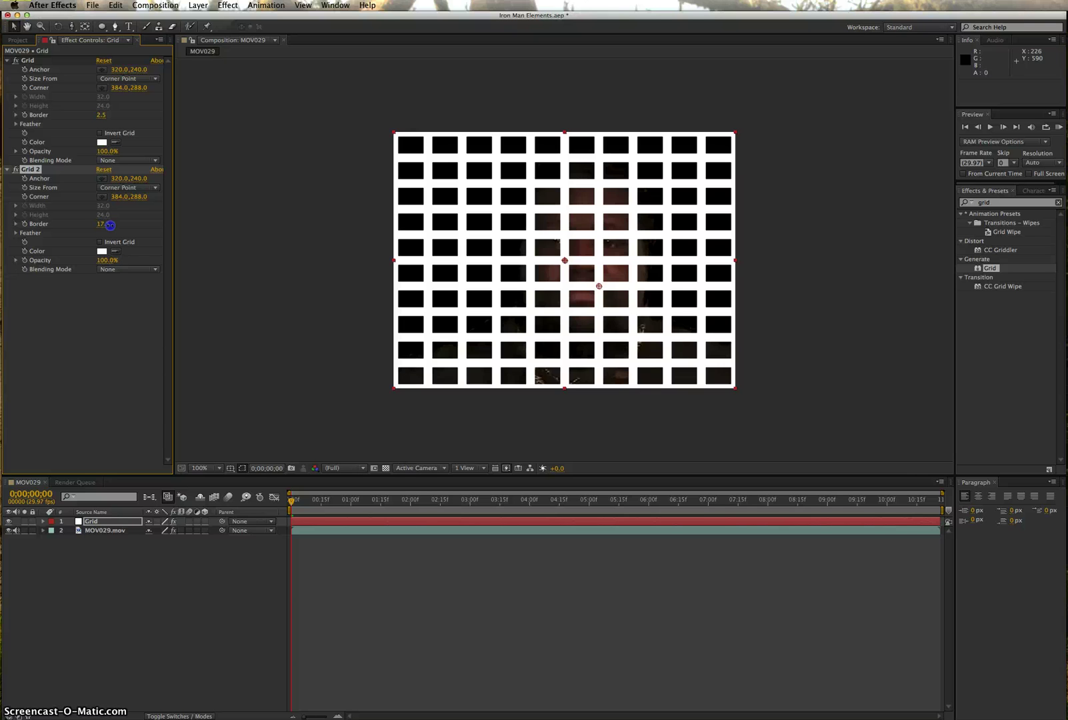
{"action": "left_click_drag", "start_coordinate": [110, 224], "coordinate": [110, 224]}
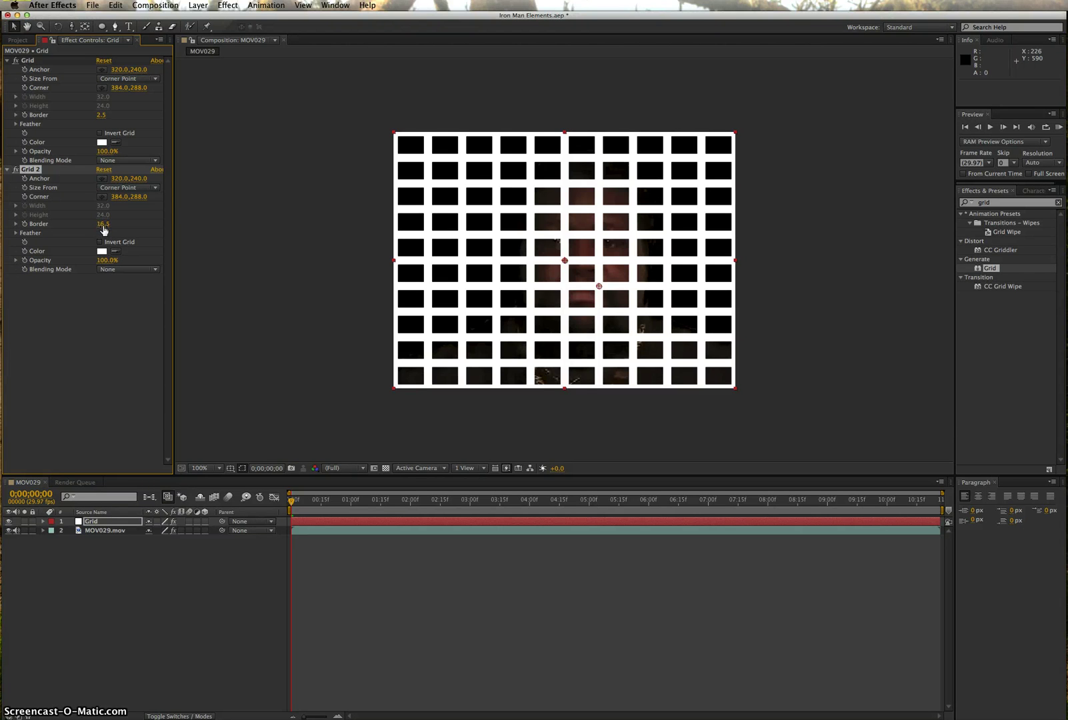
Step: Keep Grid 2's Size defined from its Corner Point
{"action": "left_click", "coordinate": [99, 220]}
{"action": "left_click", "coordinate": [133, 199]}
{"action": "left_click", "coordinate": [150, 186]}
{"action": "left_click", "coordinate": [153, 189]}
Step: Set Grid 2's Blending Mode to Stencil Alpha and move its corner to 368, 268
{"action": "left_click", "coordinate": [154, 270]}
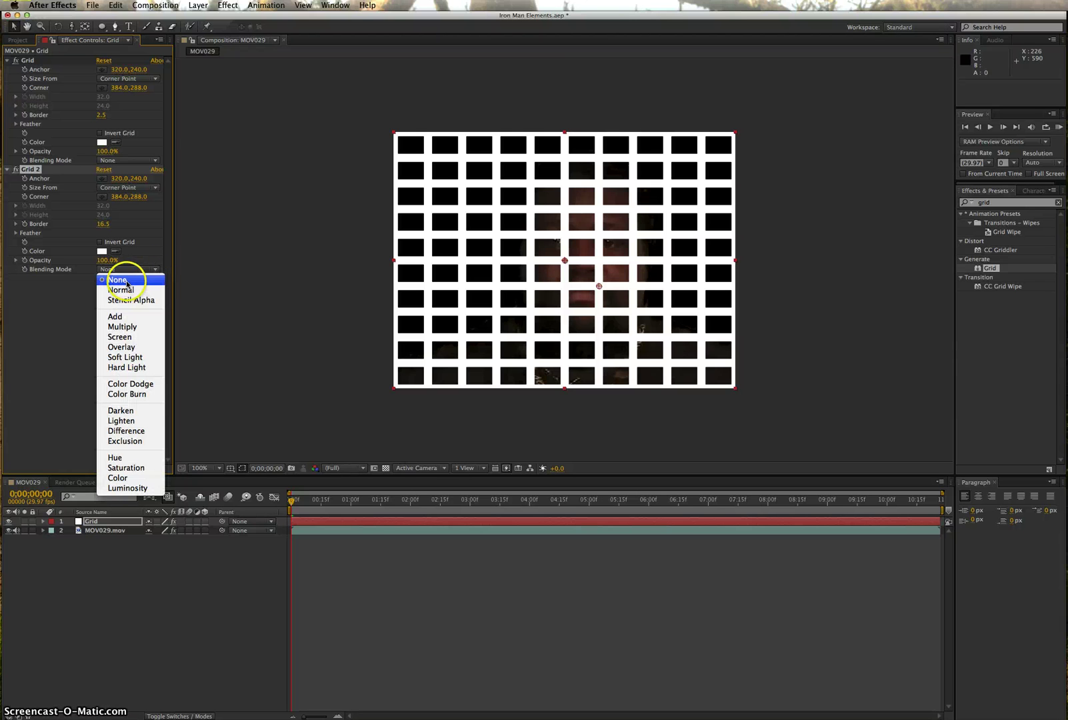
{"action": "left_click", "coordinate": [127, 301]}
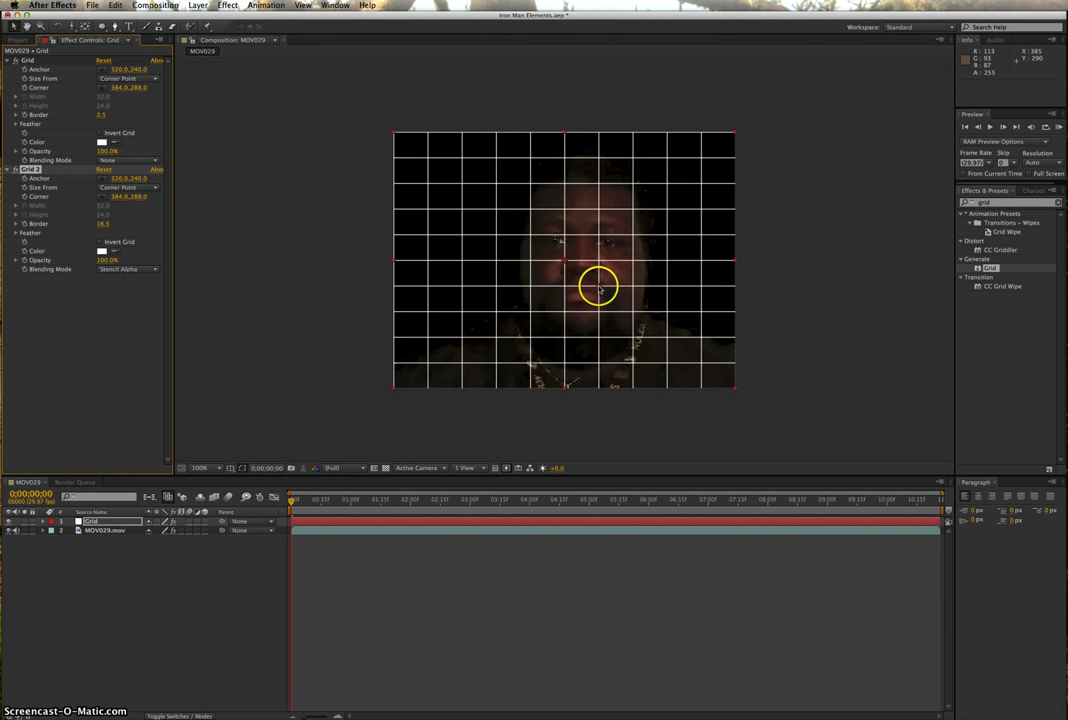
{"action": "left_click", "coordinate": [599, 288]}
{"action": "left_click_drag", "start_coordinate": [598, 288], "coordinate": [590, 273]}
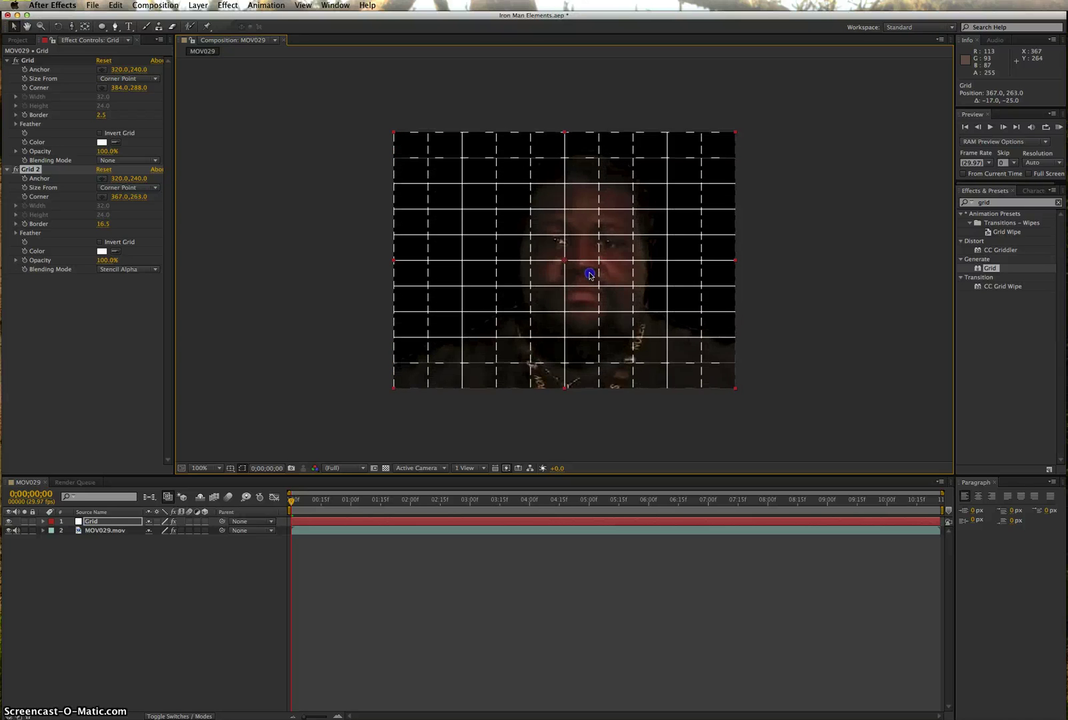
{"action": "left_click_drag", "start_coordinate": [590, 275], "coordinate": [591, 278]}
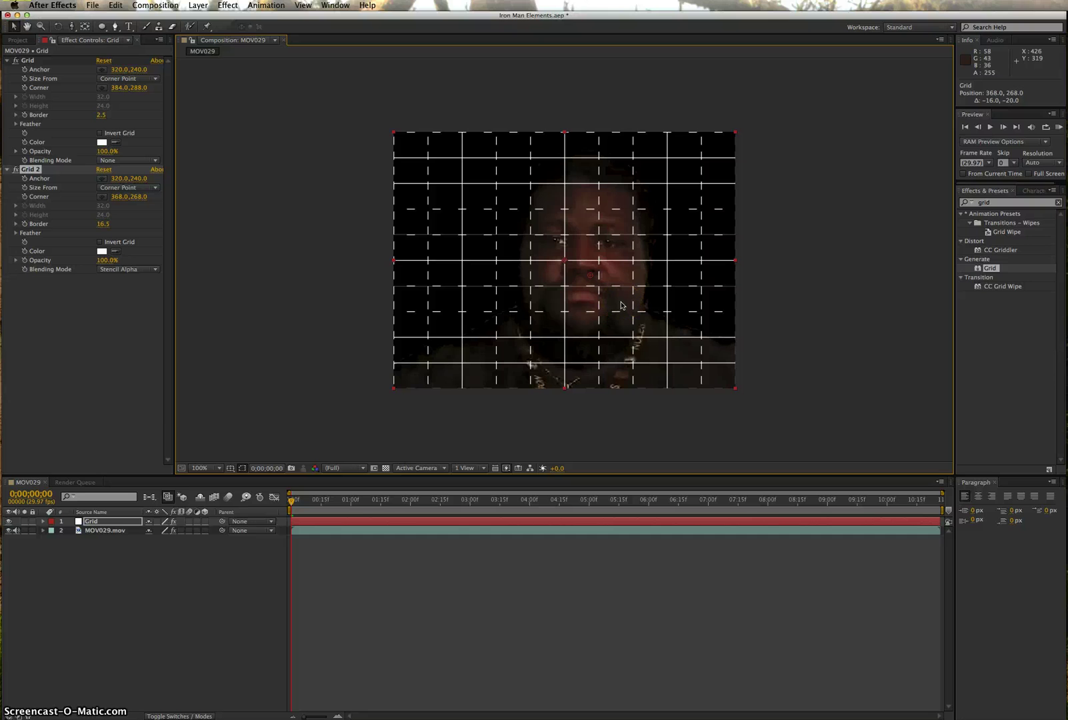
Step: Turn on the 3D Layer switch for the Grid solid in the timeline
{"action": "left_click", "coordinate": [571, 291]}
{"action": "left_click", "coordinate": [123, 521]}
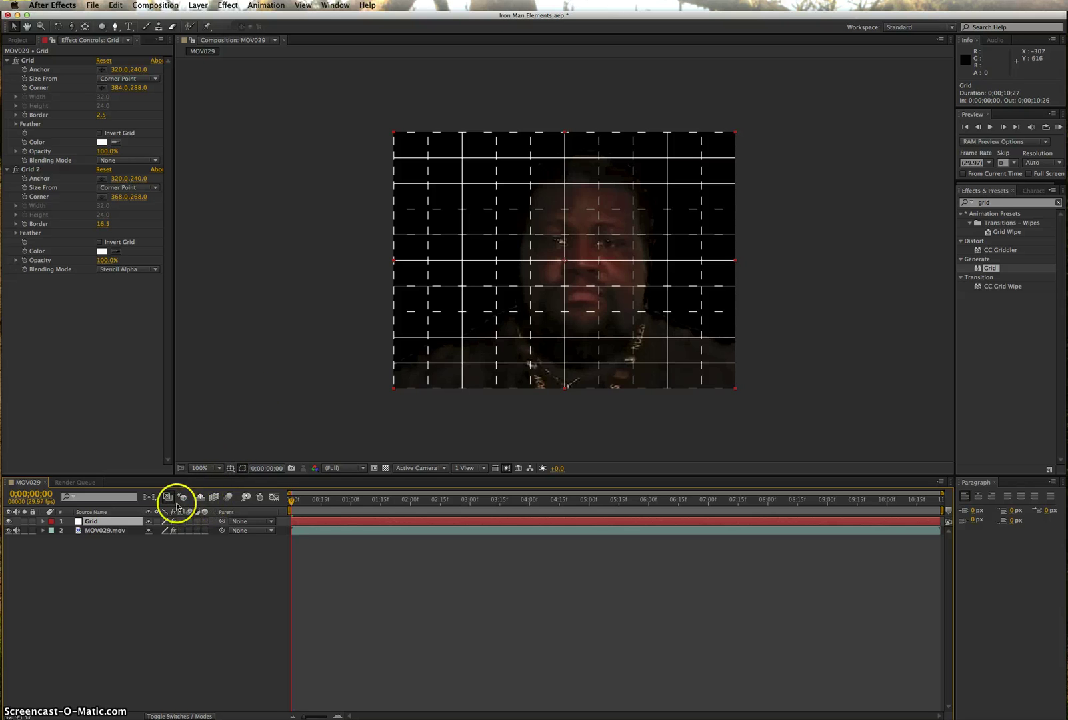
{"action": "left_click", "coordinate": [166, 530]}
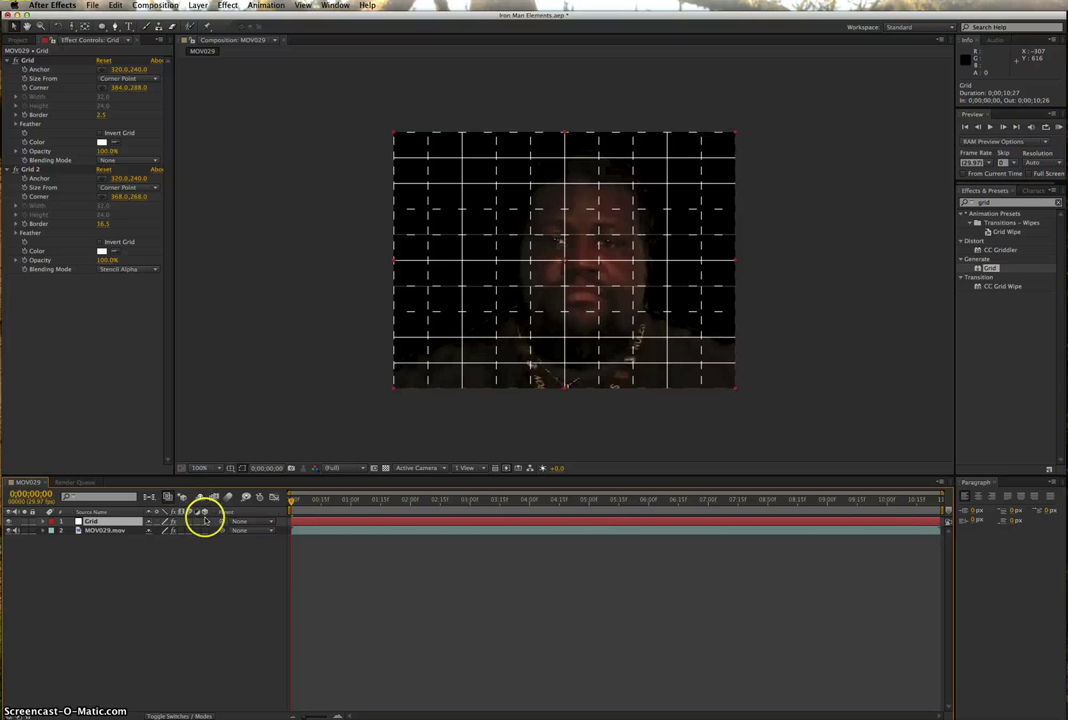
{"action": "left_click", "coordinate": [165, 522]}
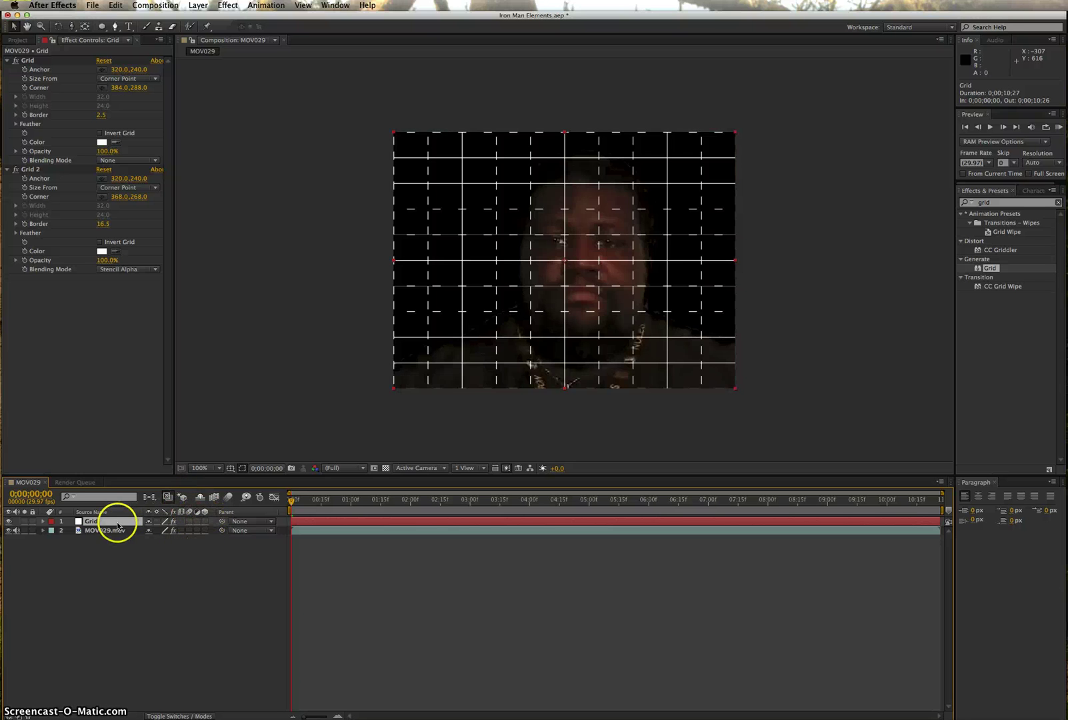
{"action": "left_click", "coordinate": [206, 523]}
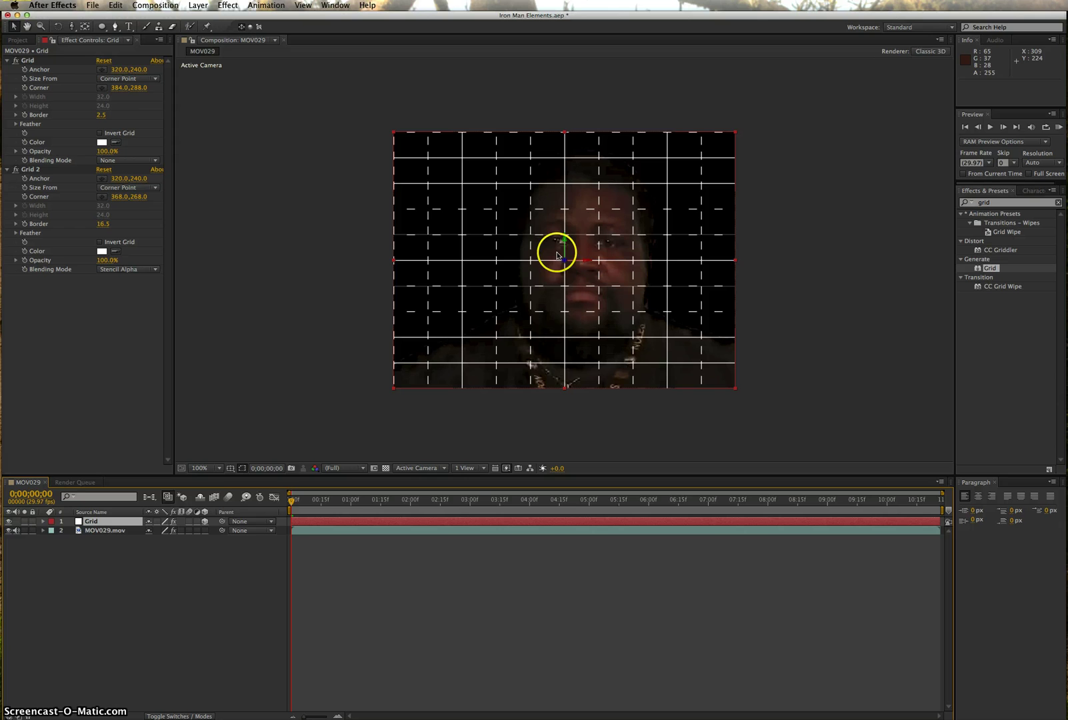
Step: Try tilting the Grid layer in 3D with the Rotation tool
{"action": "left_click", "coordinate": [59, 28]}
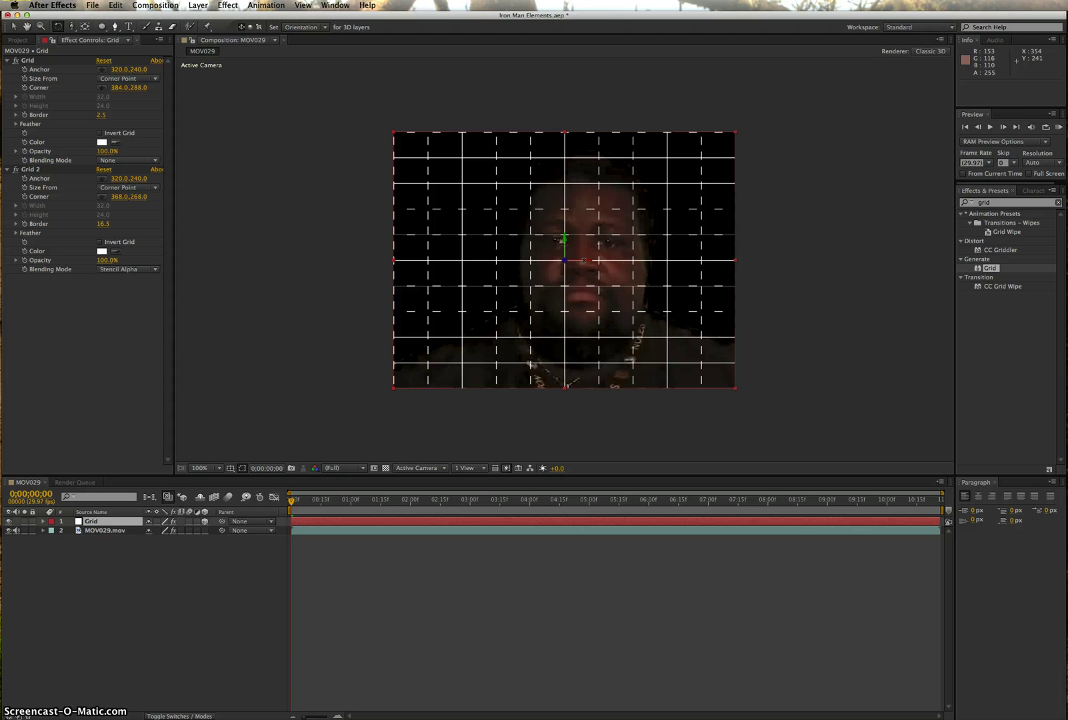
{"action": "left_click", "coordinate": [584, 261]}
{"action": "mouse_move", "coordinate": [583, 261]}
{"action": "left_mouse_down"}
{"action": "mouse_move", "coordinate": [564, 240]}
{"action": "mouse_move", "coordinate": [565, 260]}
{"action": "mouse_move", "coordinate": [585, 260]}
{"action": "left_mouse_up"}
{"action": "left_click", "coordinate": [581, 260]}
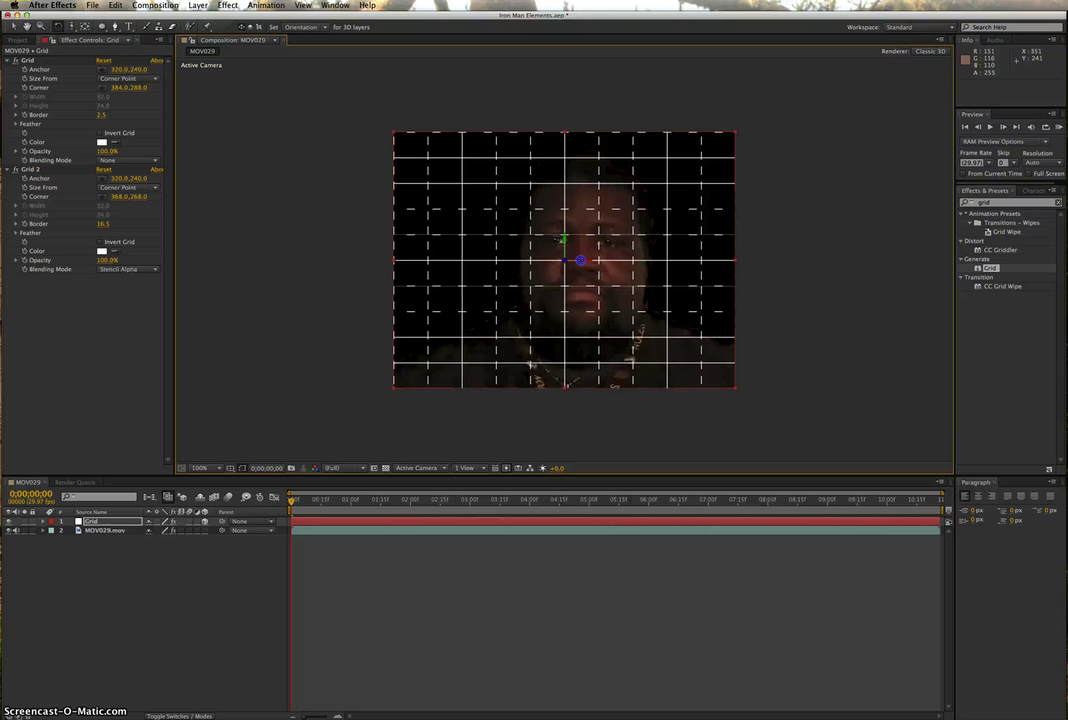
{"action": "mouse_move", "coordinate": [581, 260]}
{"action": "left_mouse_down"}
{"action": "mouse_move", "coordinate": [577, 233]}
{"action": "mouse_move", "coordinate": [592, 255]}
{"action": "mouse_move", "coordinate": [600, 226]}
{"action": "mouse_move", "coordinate": [613, 238]}
{"action": "mouse_move", "coordinate": [594, 276]}
{"action": "mouse_move", "coordinate": [604, 229]}
{"action": "mouse_move", "coordinate": [582, 270]}
{"action": "left_mouse_up"}
Step: Undo the trial tilt and rotate the grid to Orientation 277°, 0°, 0° as a floor
{"action": "key", "text": "super+z"}
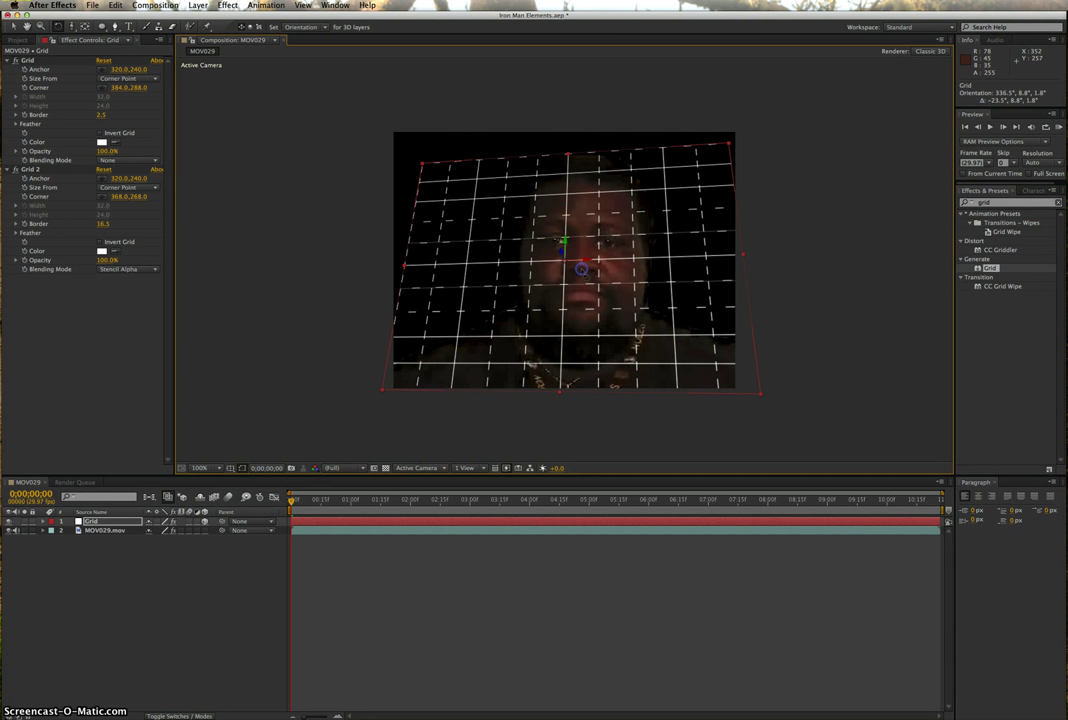
{"action": "key", "text": "super+z"}
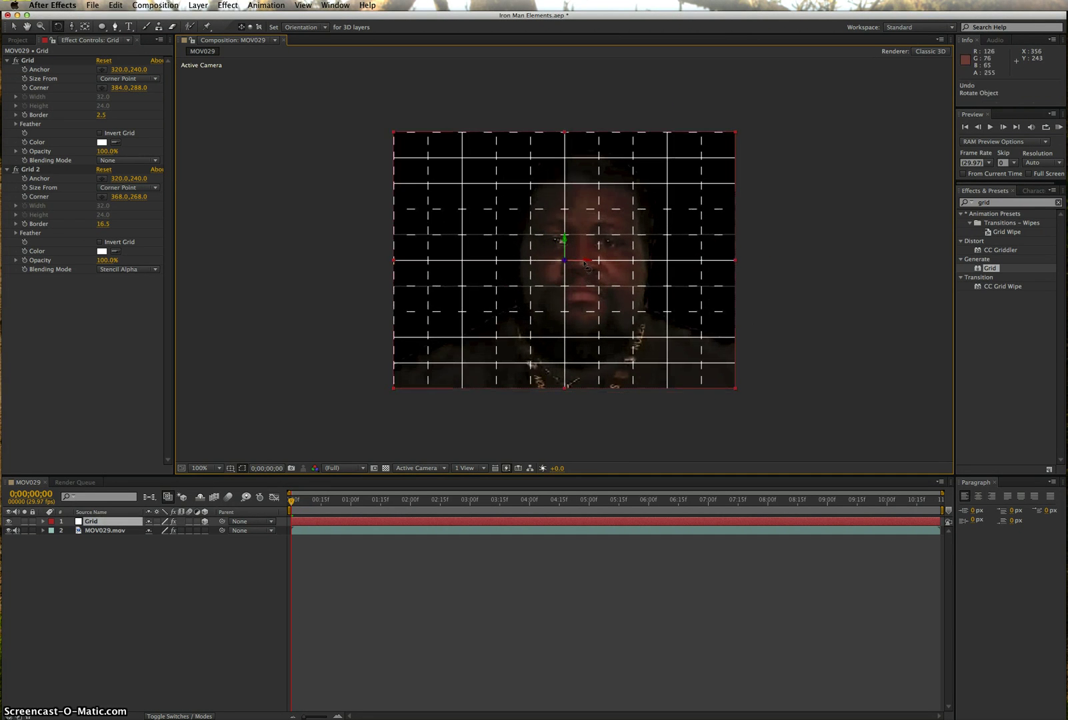
{"action": "left_click_drag", "start_coordinate": [585, 259], "coordinate": [590, 215]}
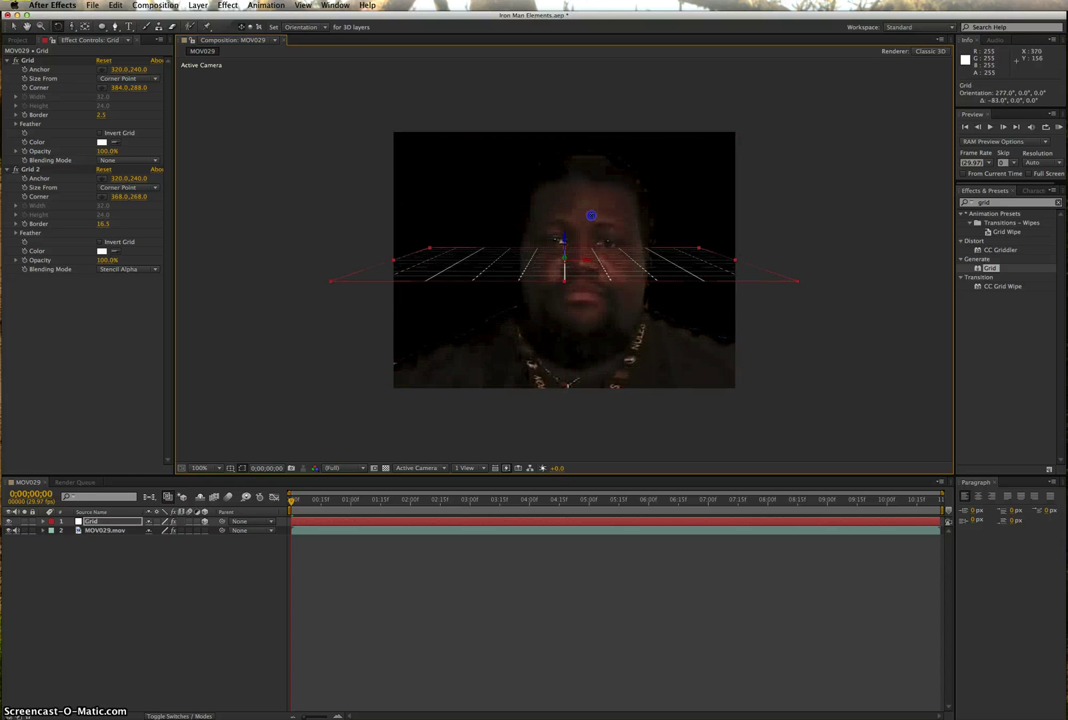
{"action": "left_click", "coordinate": [586, 231]}
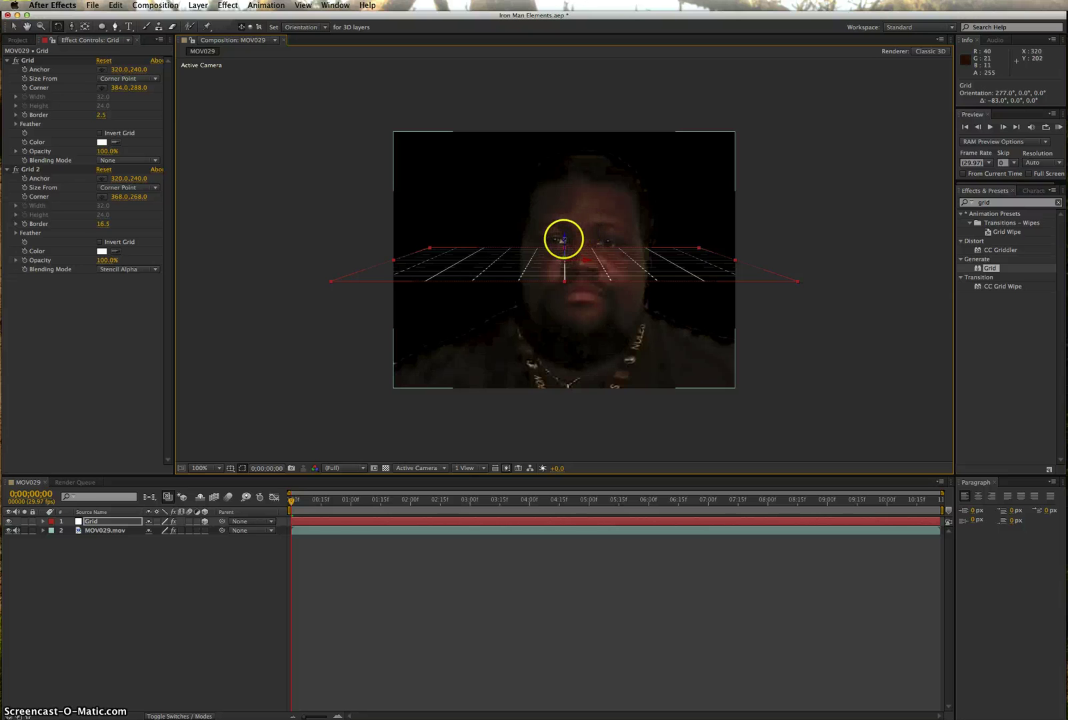
Step: Scale the grid floor up slightly and lower it to position 320, 452.8, -99.8
{"action": "left_click", "coordinate": [15, 27]}
{"action": "left_click", "coordinate": [564, 238]}
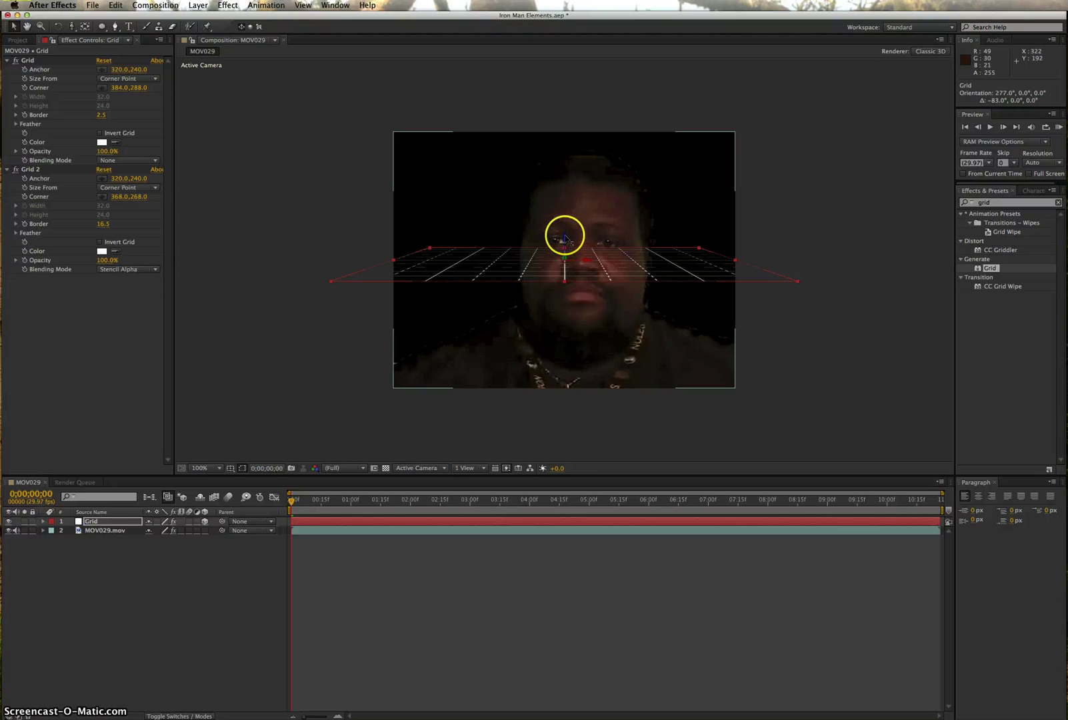
{"action": "left_click_drag", "start_coordinate": [564, 237], "coordinate": [564, 348]}
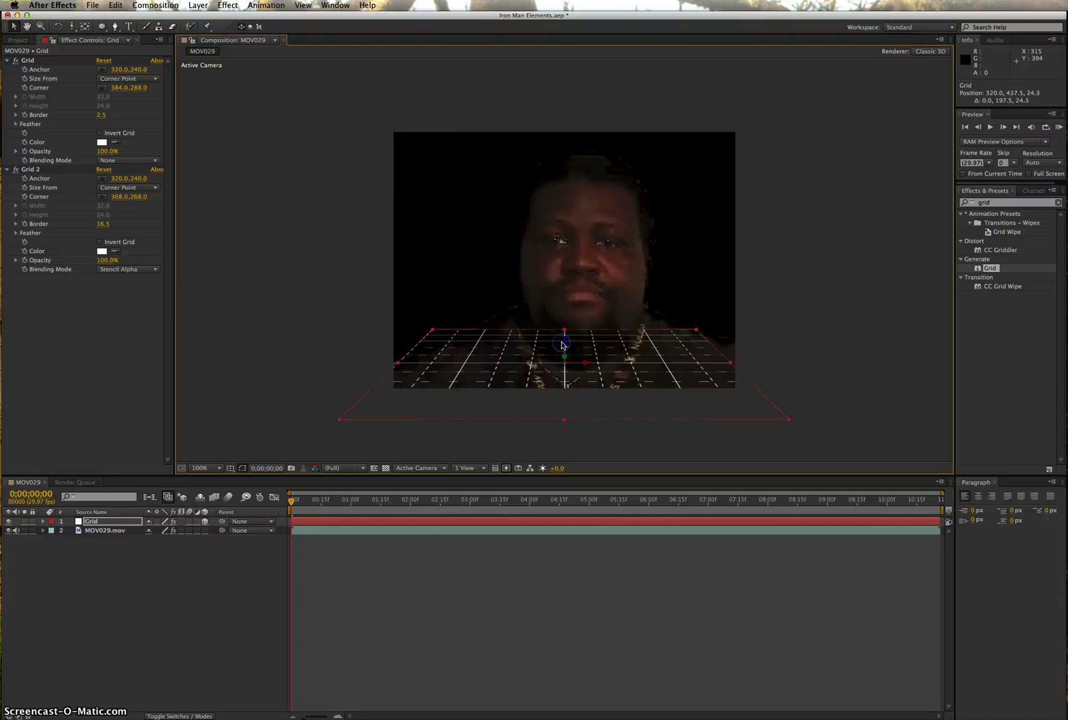
{"action": "left_click", "coordinate": [697, 331]}
{"action": "left_click_drag", "start_coordinate": [698, 331], "coordinate": [735, 322]}
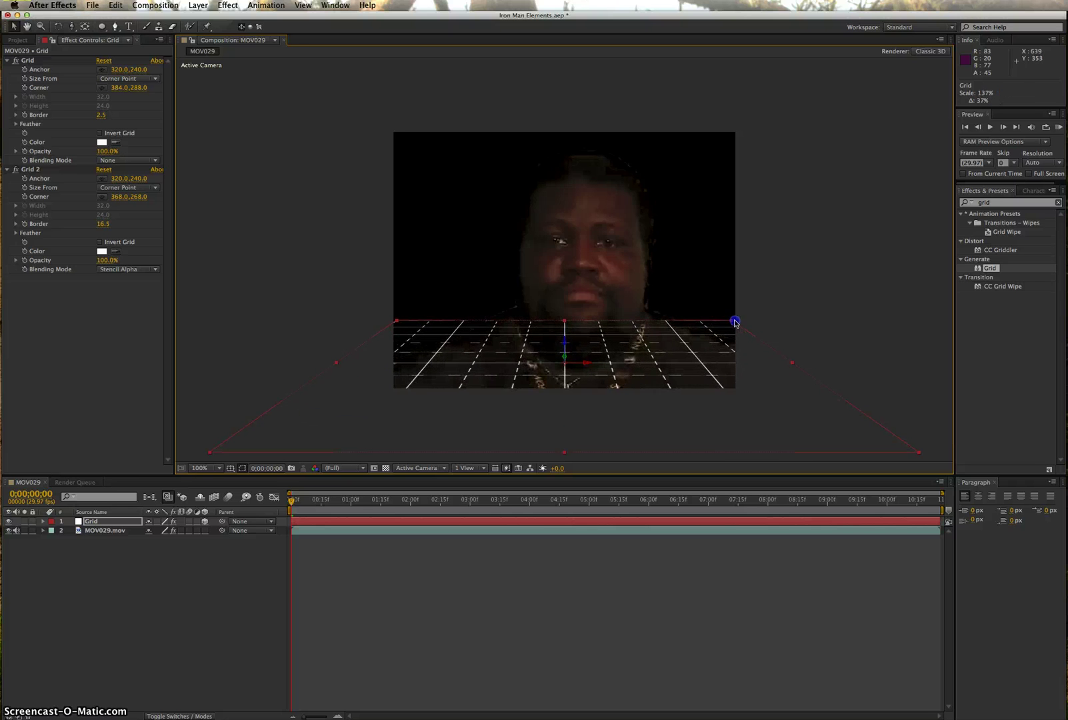
{"action": "left_click", "coordinate": [565, 357]}
{"action": "left_click_drag", "start_coordinate": [566, 357], "coordinate": [567, 433]}
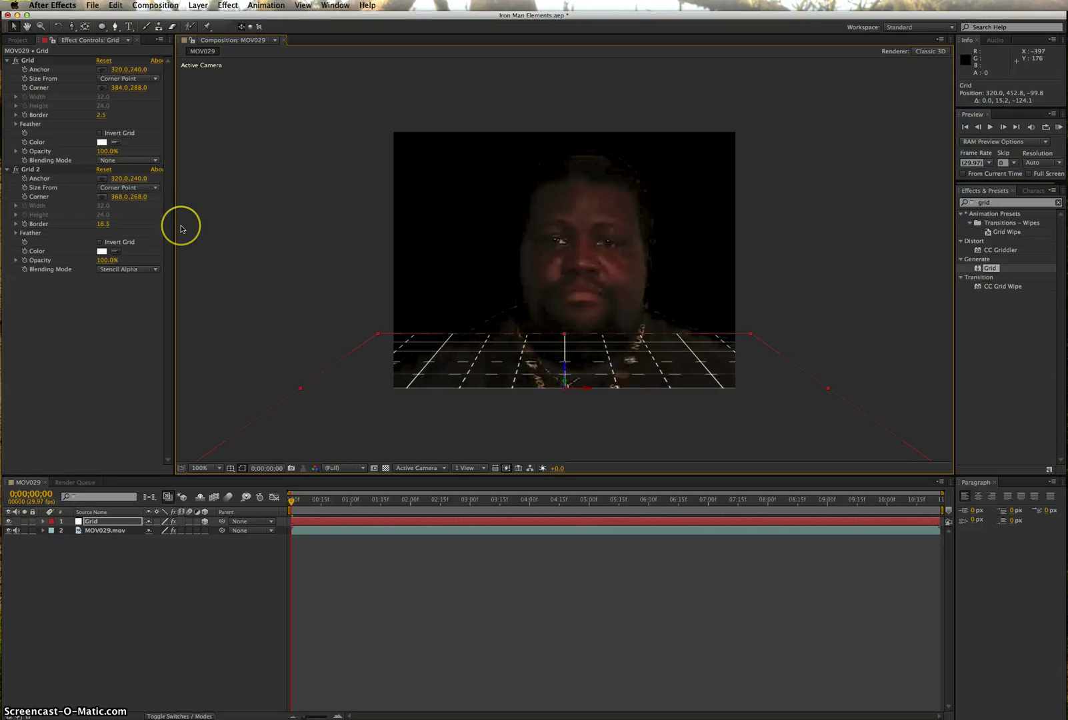
Step: Change the Grid effect's colour to a light blue (R 57, G 140, B 238)
{"action": "left_click", "coordinate": [102, 143]}
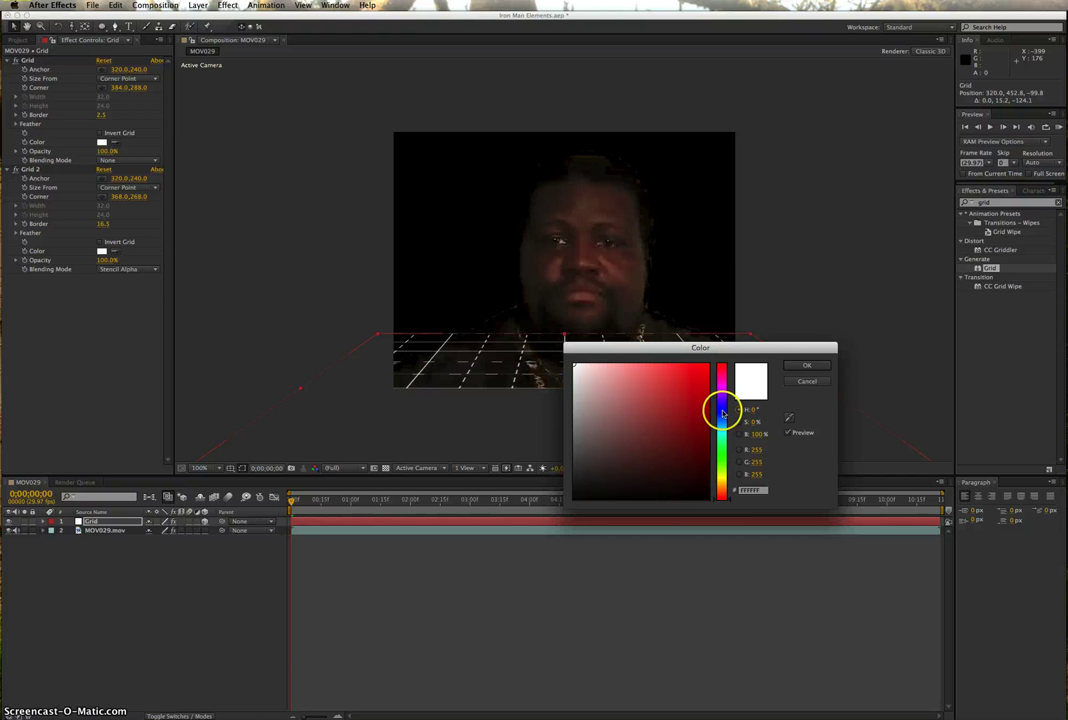
{"action": "left_click", "coordinate": [723, 412]}
{"action": "mouse_move", "coordinate": [694, 411]}
{"action": "left_mouse_down"}
{"action": "mouse_move", "coordinate": [649, 404]}
{"action": "mouse_move", "coordinate": [653, 374]}
{"action": "mouse_move", "coordinate": [831, 349]}
{"action": "left_mouse_up"}
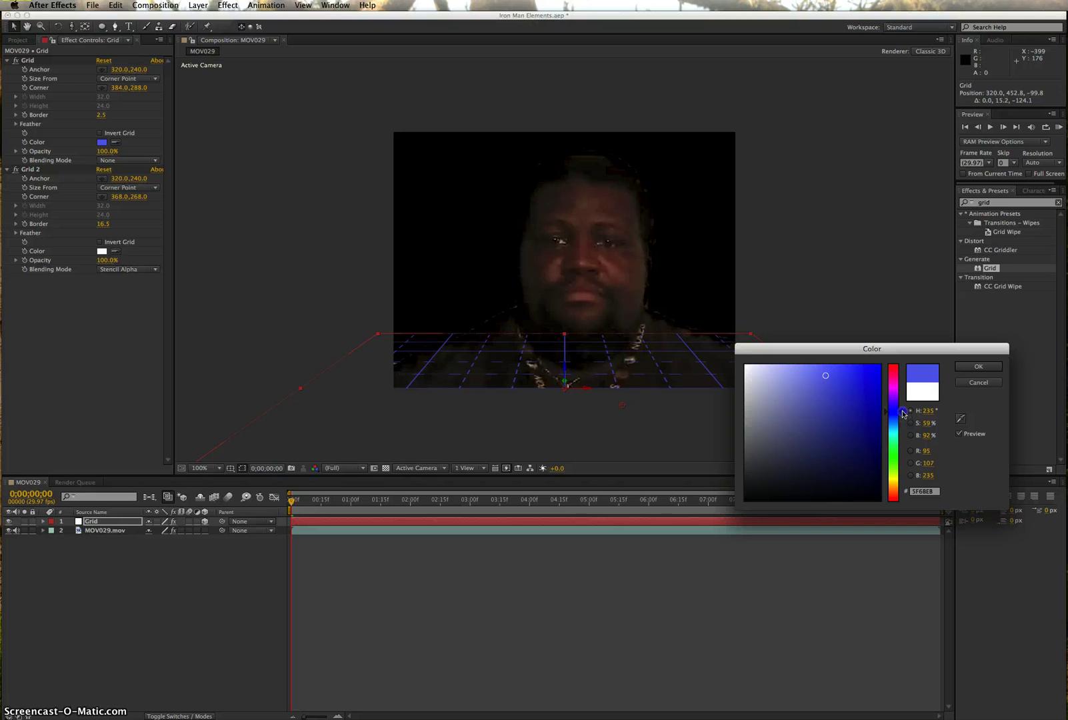
{"action": "left_click_drag", "start_coordinate": [826, 376], "coordinate": [837, 378]}
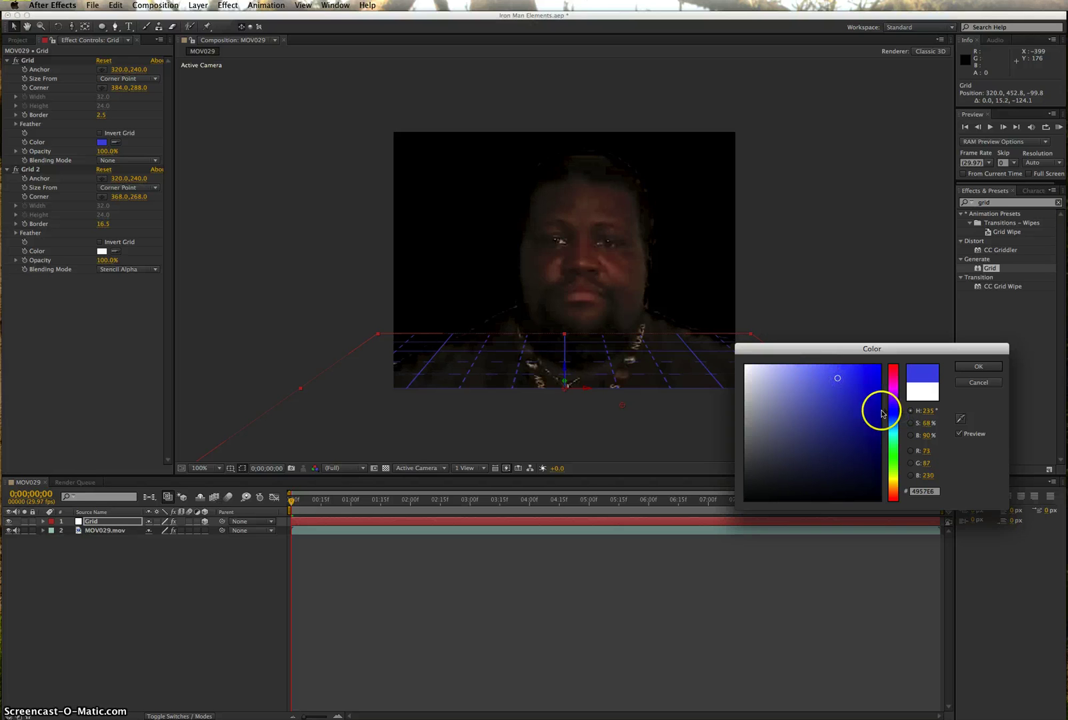
{"action": "left_click_drag", "start_coordinate": [886, 415], "coordinate": [887, 423]}
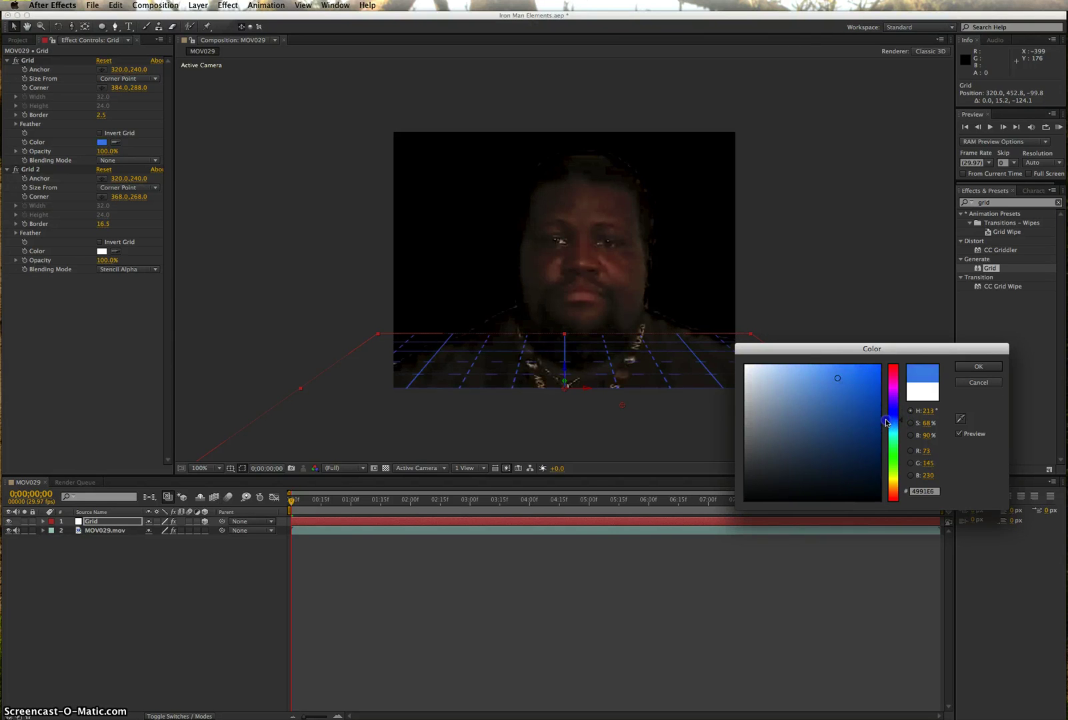
{"action": "left_click", "coordinate": [837, 380]}
{"action": "left_click", "coordinate": [970, 367]}
{"action": "left_click", "coordinate": [500, 367]}
{"action": "left_click", "coordinate": [251, 318]}
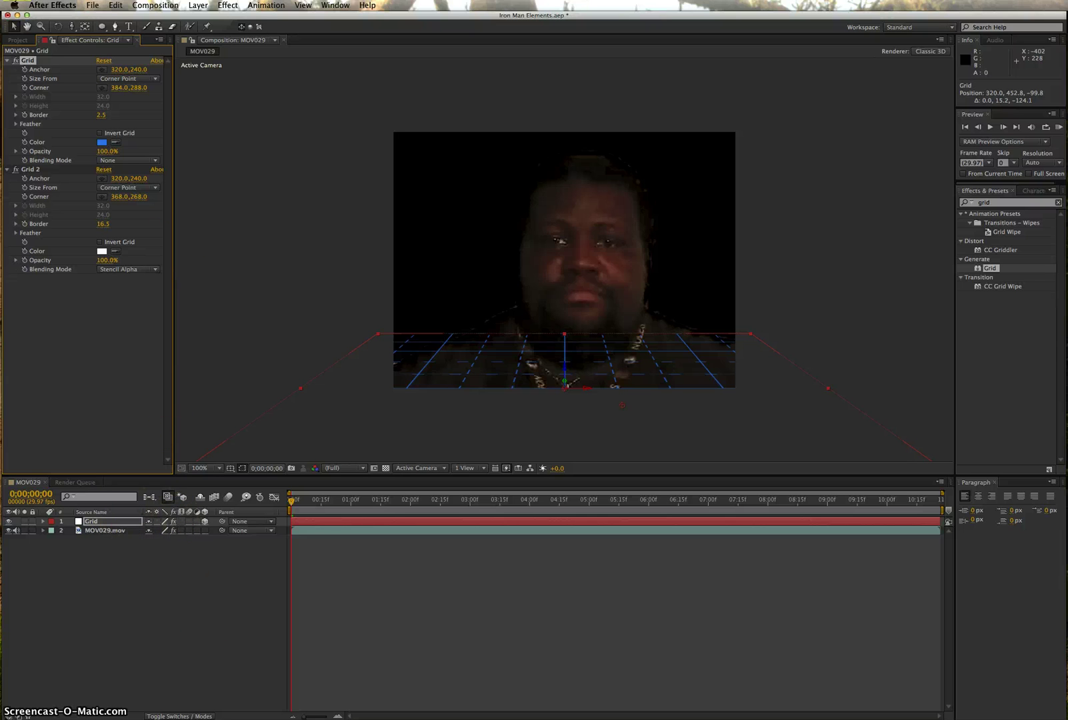
Step: Switch the Grid layer's Mode to Add, then reselect the Grid layer
{"action": "left_click", "coordinate": [177, 715]}
{"action": "left_click", "coordinate": [175, 522]}
{"action": "left_click", "coordinate": [167, 443]}
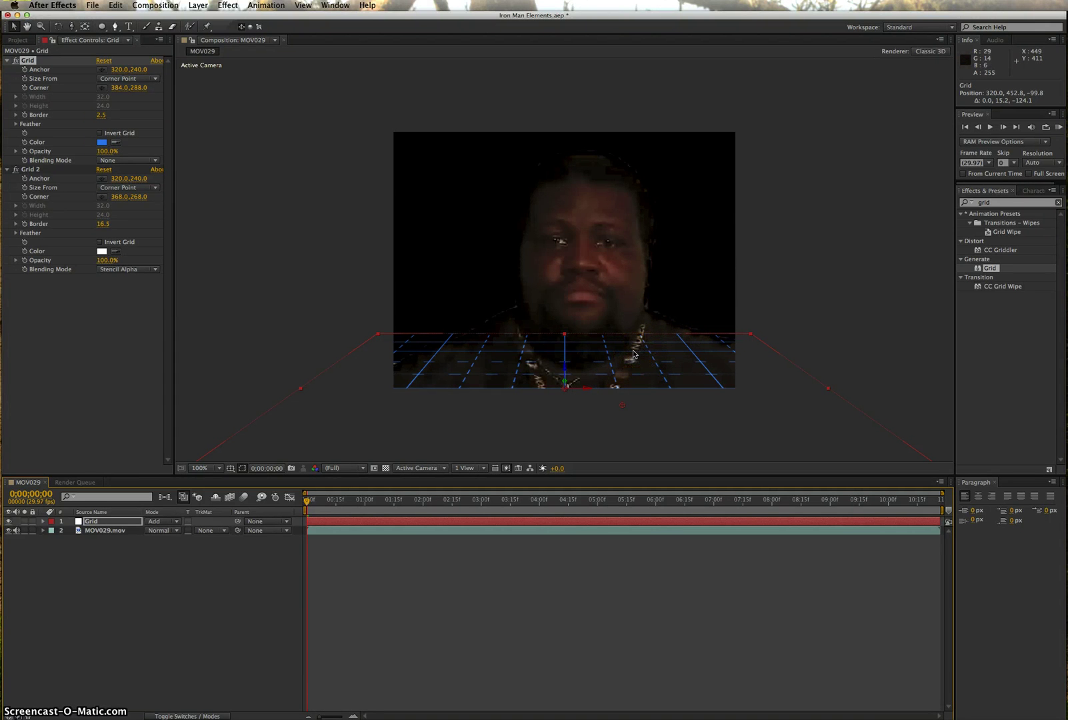
{"action": "left_click", "coordinate": [640, 410]}
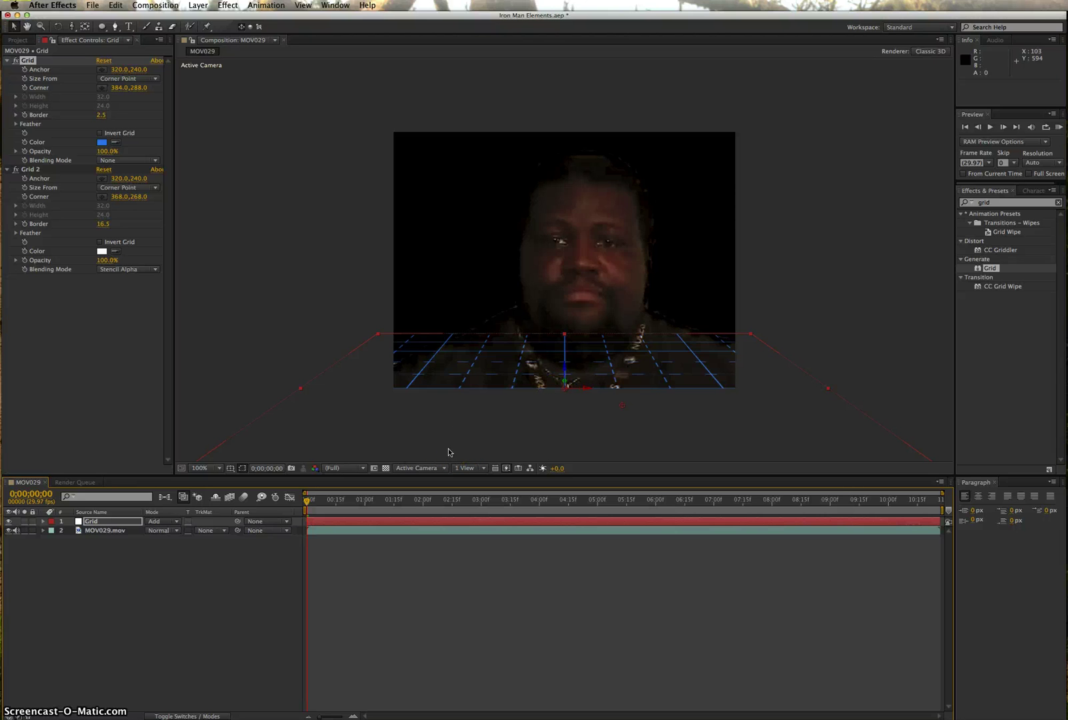
{"action": "left_click", "coordinate": [104, 524]}
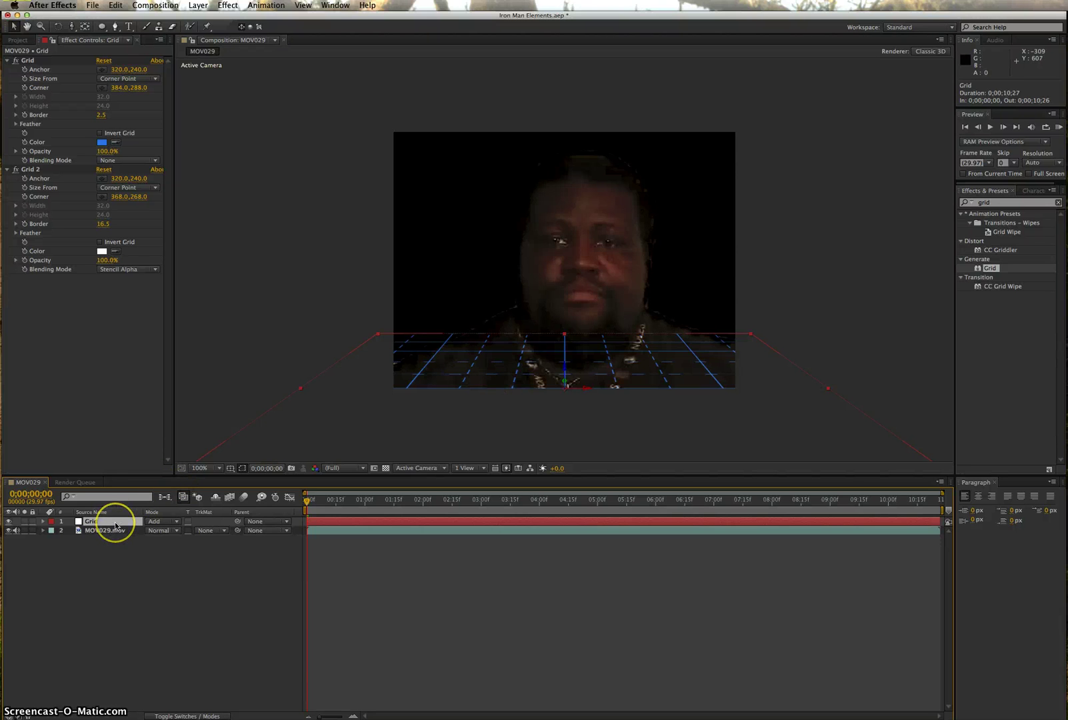
Step: Show the Grid layer's rotation properties and enter a wiggle(.5,20) expression on Y Rotation
{"action": "key", "text": "r"}
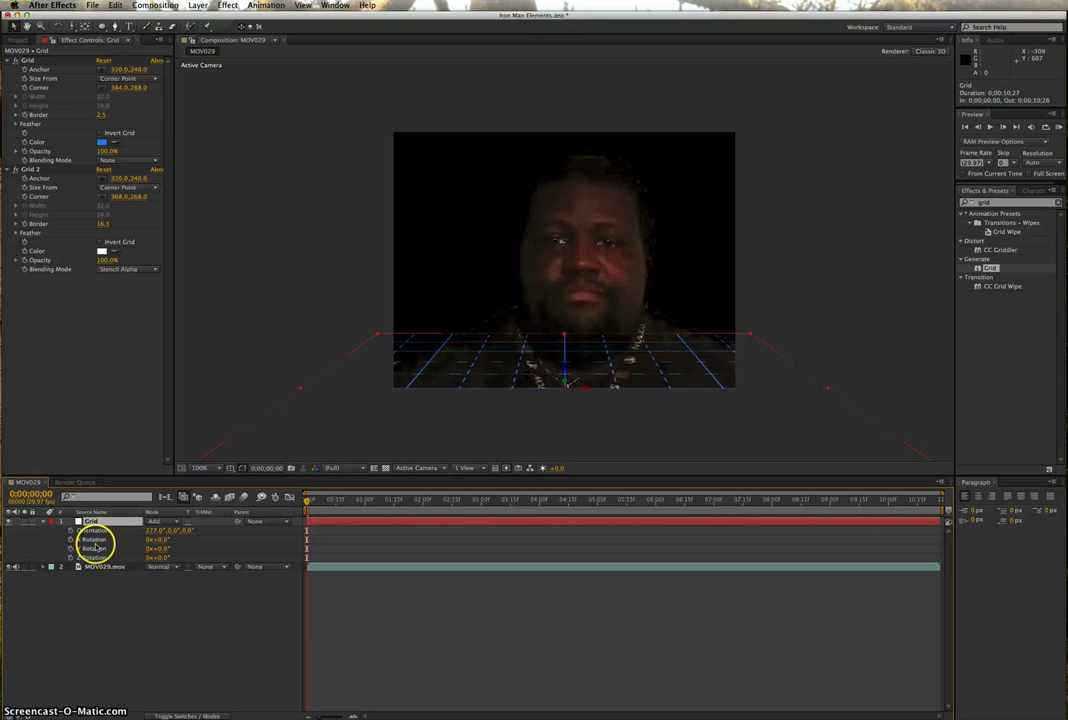
{"action": "left_click", "coordinate": [581, 389]}
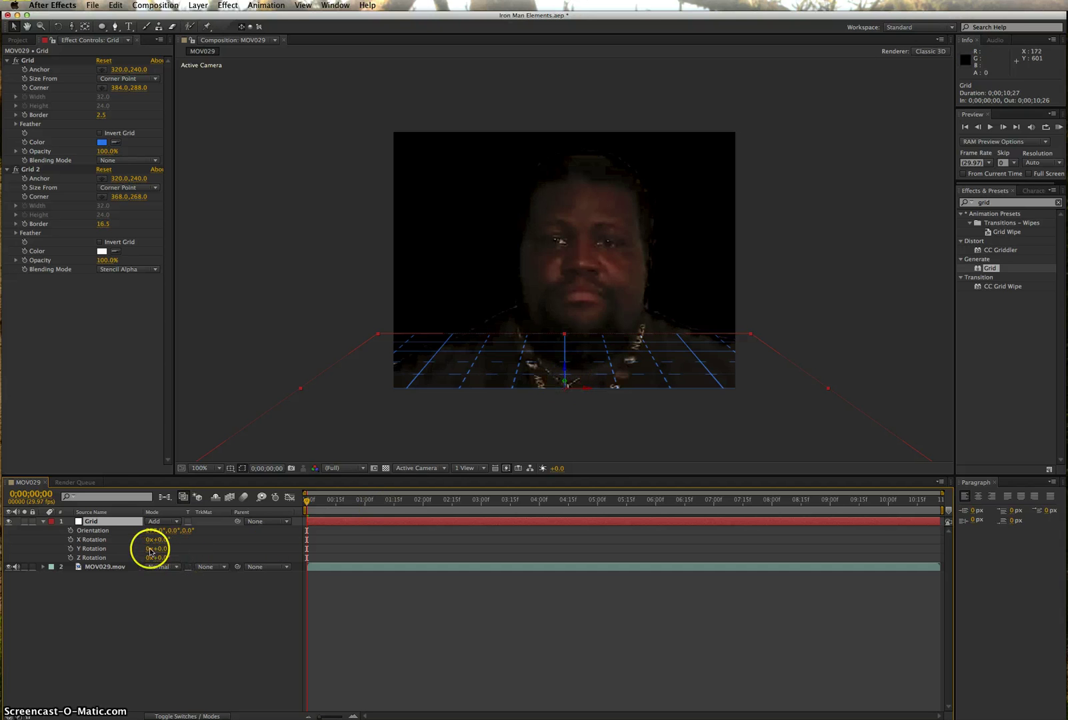
{"action": "left_click_drag", "start_coordinate": [160, 552], "coordinate": [161, 548]}
{"action": "key", "text": "super+z"}
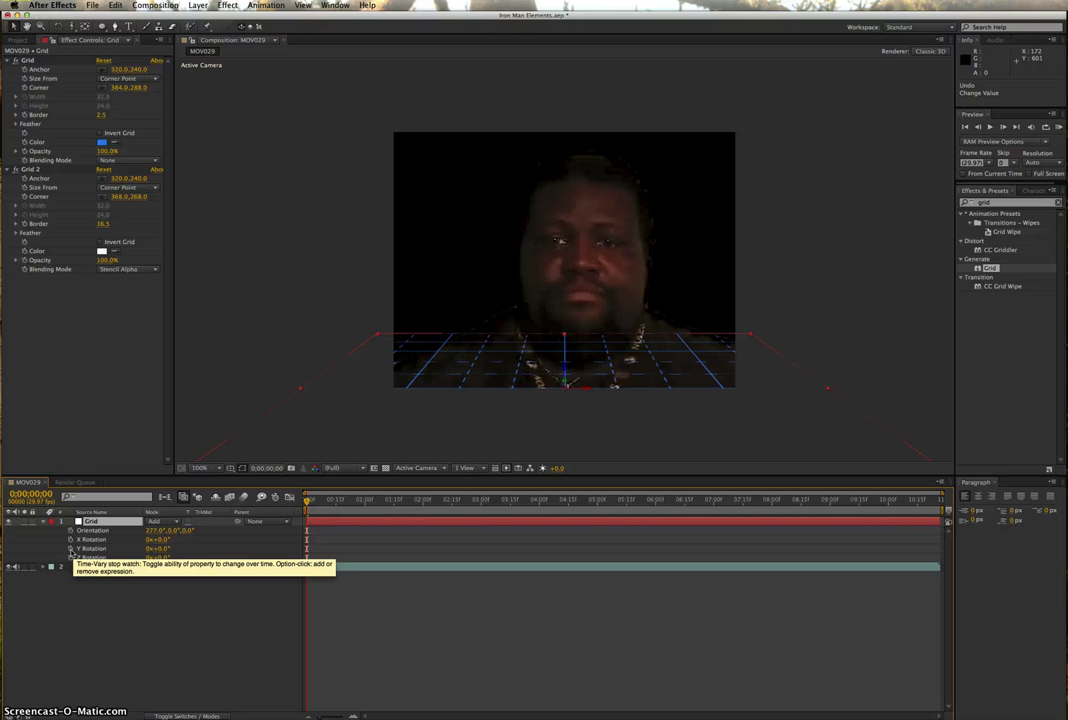
{"action": "left_click", "coordinate": [71, 551], "text": "alt"}
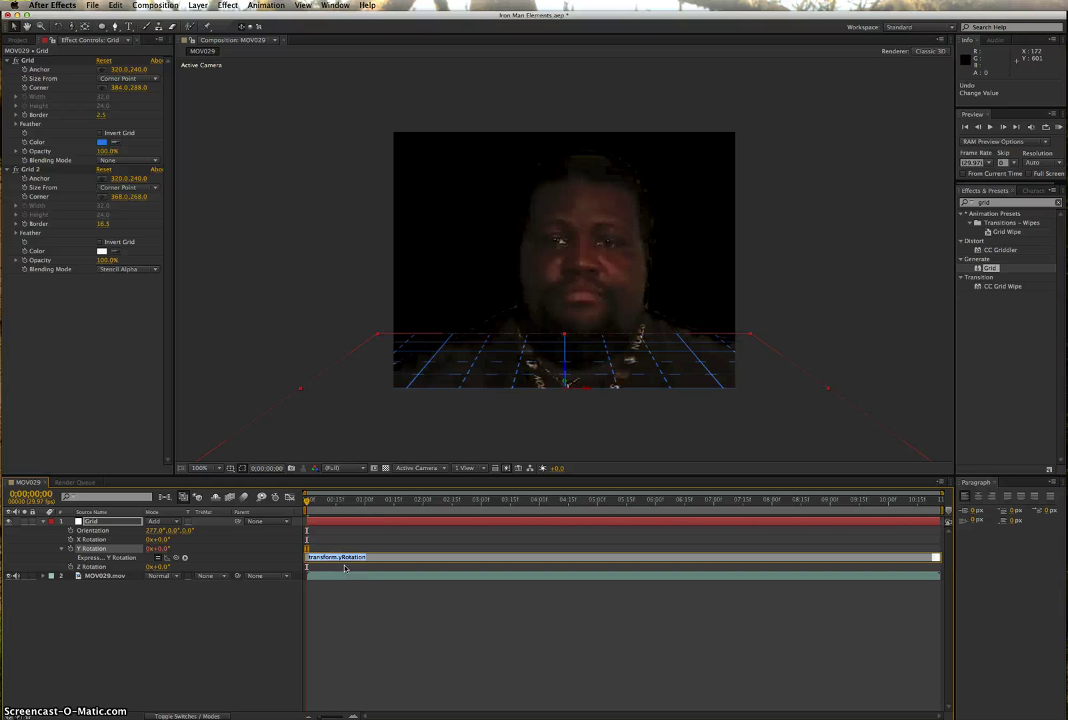
{"action": "type", "text": "wiggle"}
{"action": "type", "text": "("}
{"action": "type", "text": ".5,"}
{"action": "type", "text": ","}
Step: Commit the wiggle expression and scrub the timeline to preview the swaying grid
{"action": "left_click", "coordinate": [322, 587]}
{"action": "left_click", "coordinate": [336, 556]}
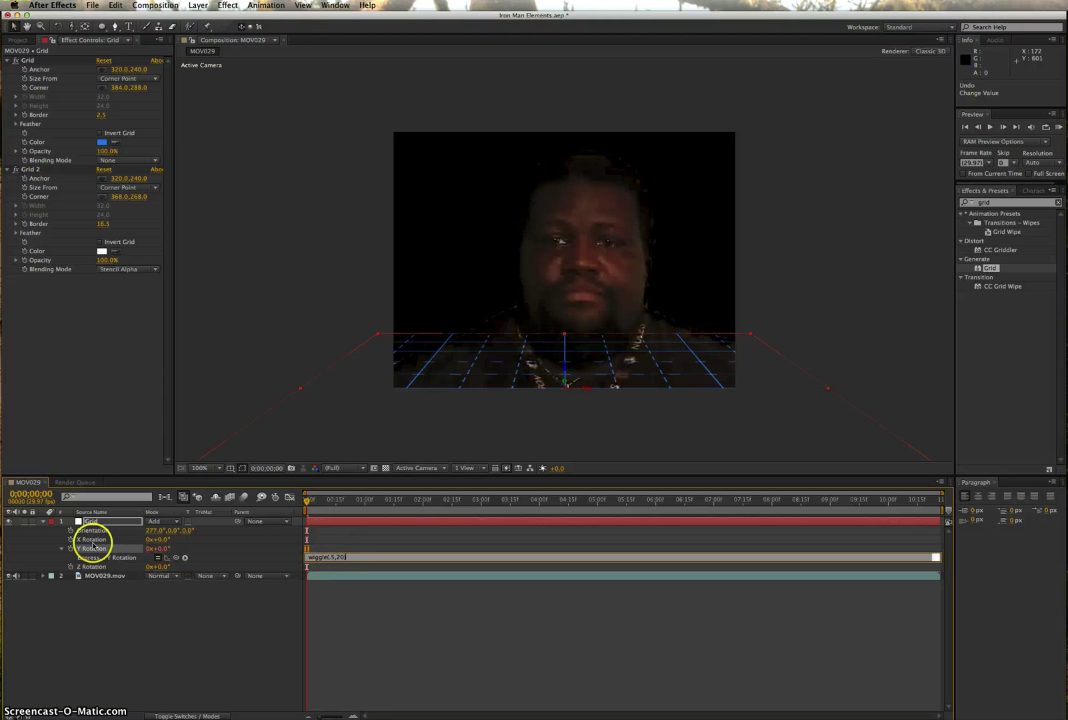
{"action": "left_click", "coordinate": [90, 540]}
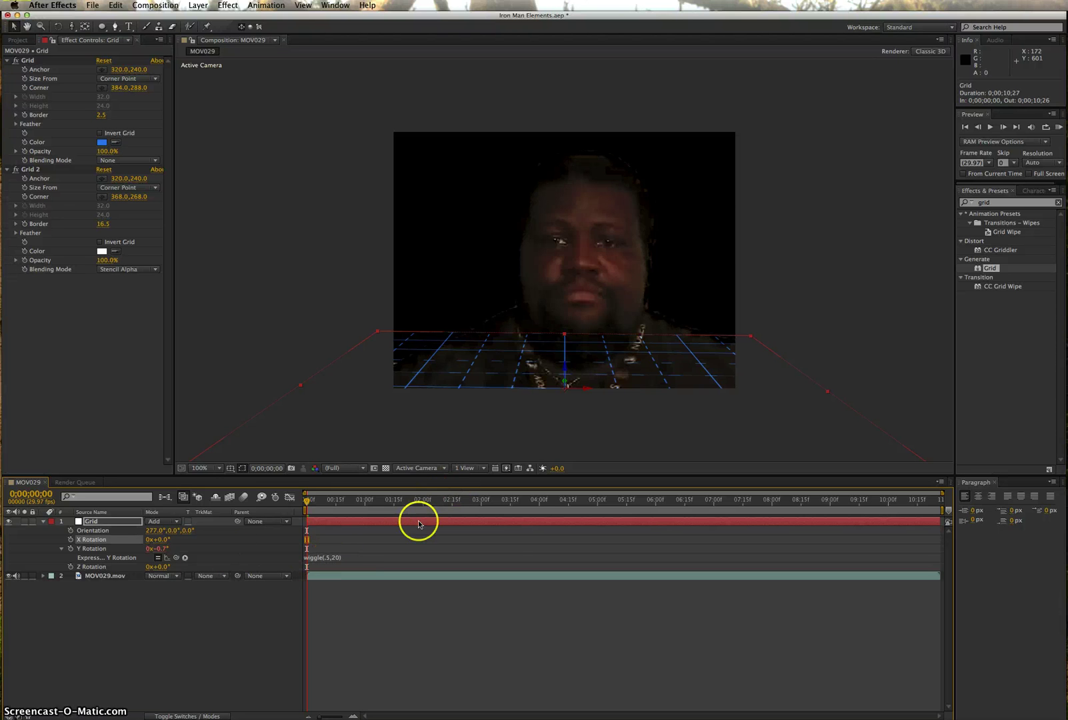
{"action": "left_click_drag", "start_coordinate": [306, 502], "coordinate": [288, 529]}
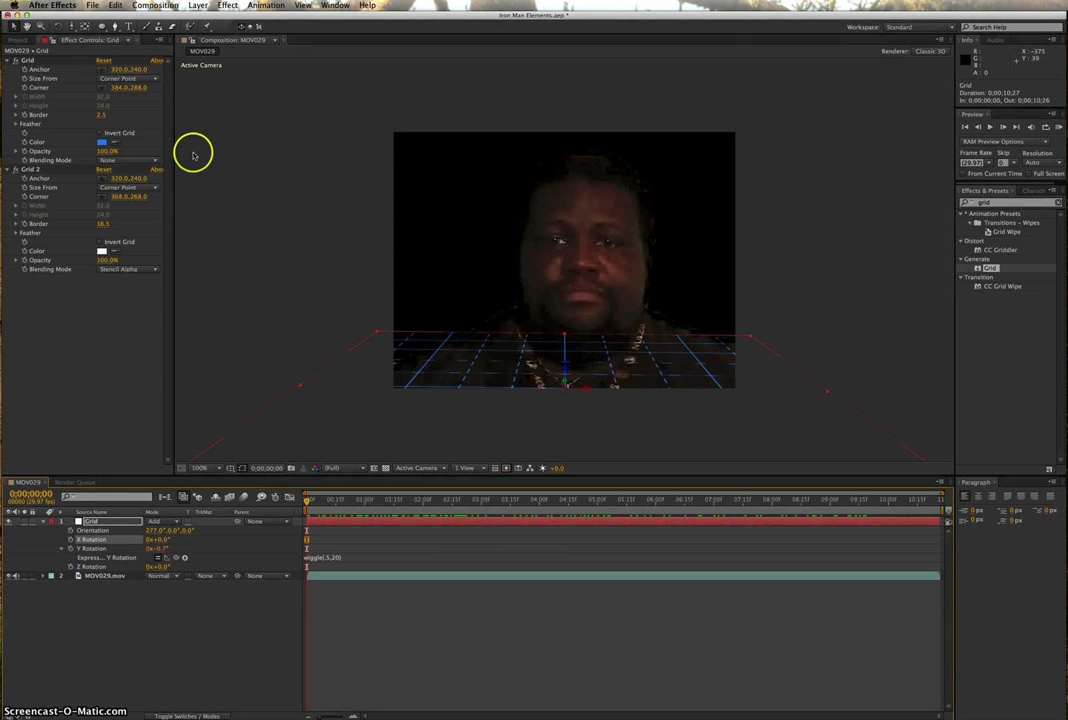
Step: Tilt the grid floor flatter to about 265° orientation and raise it slightly
{"action": "left_click", "coordinate": [59, 26]}
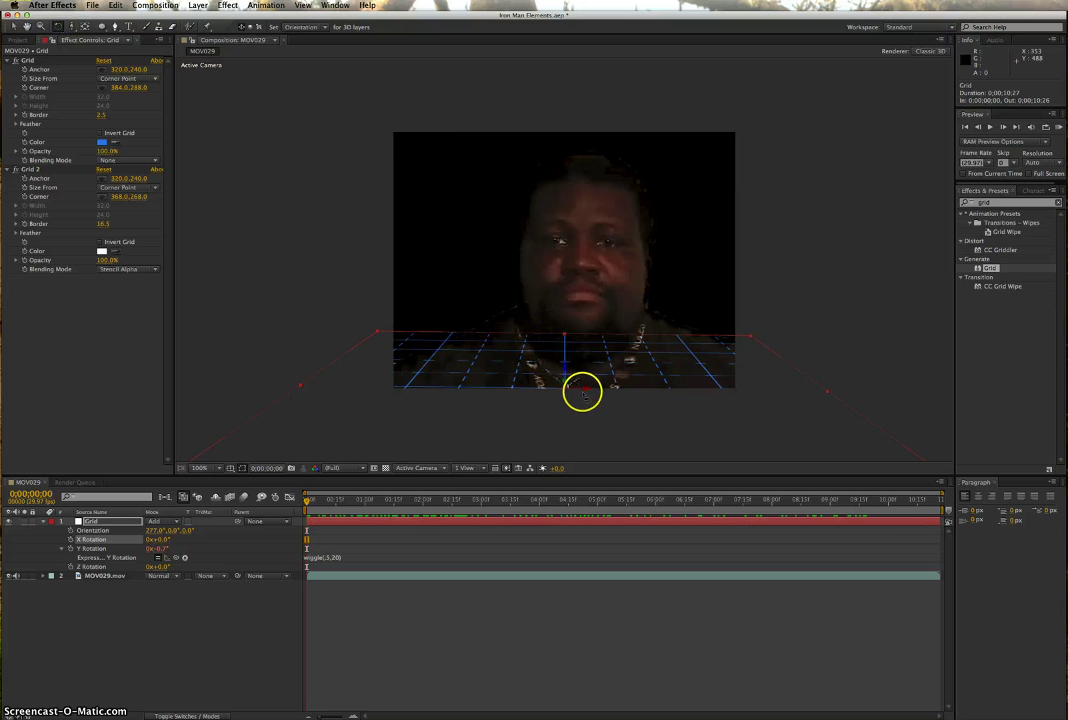
{"action": "left_click_drag", "start_coordinate": [585, 388], "coordinate": [585, 382]}
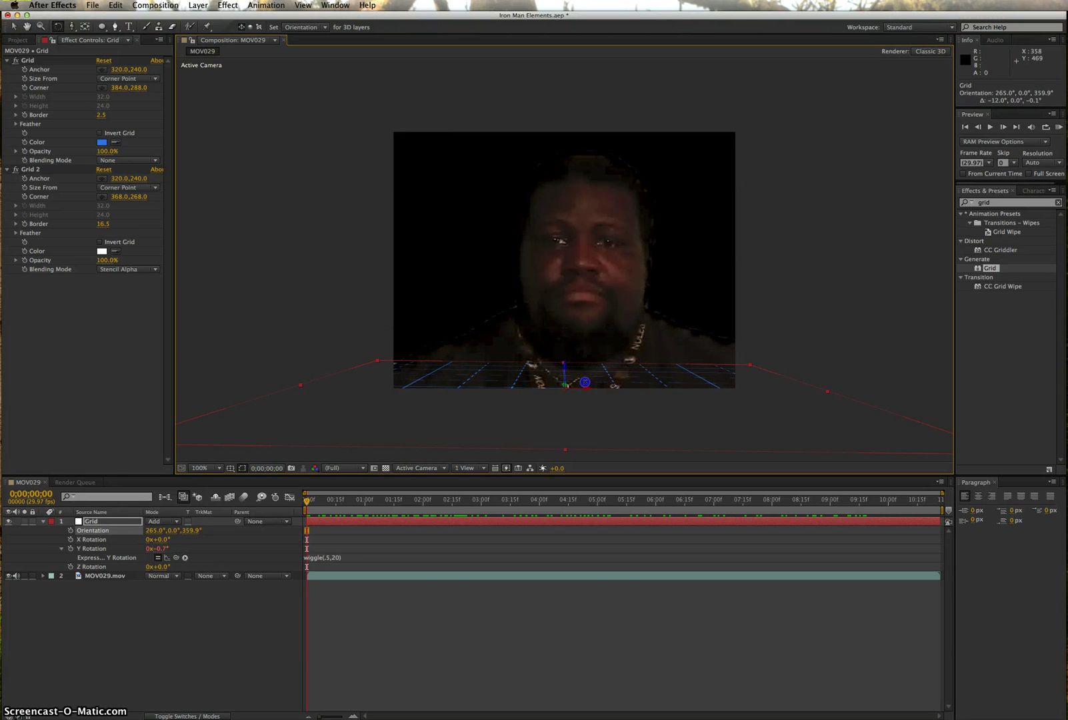
{"action": "key", "text": "v"}
{"action": "left_click_drag", "start_coordinate": [566, 367], "coordinate": [567, 352]}
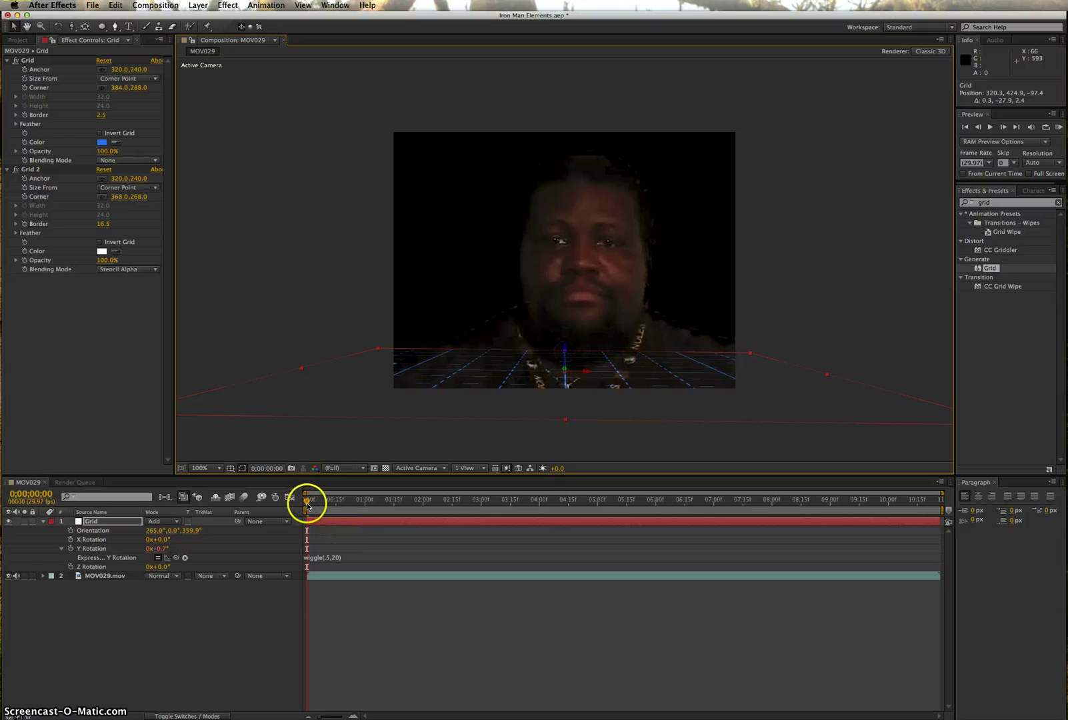
Step: Scrub to preview the wiggle and lower the grid floor slightly
{"action": "left_click_drag", "start_coordinate": [305, 502], "coordinate": [564, 499]}
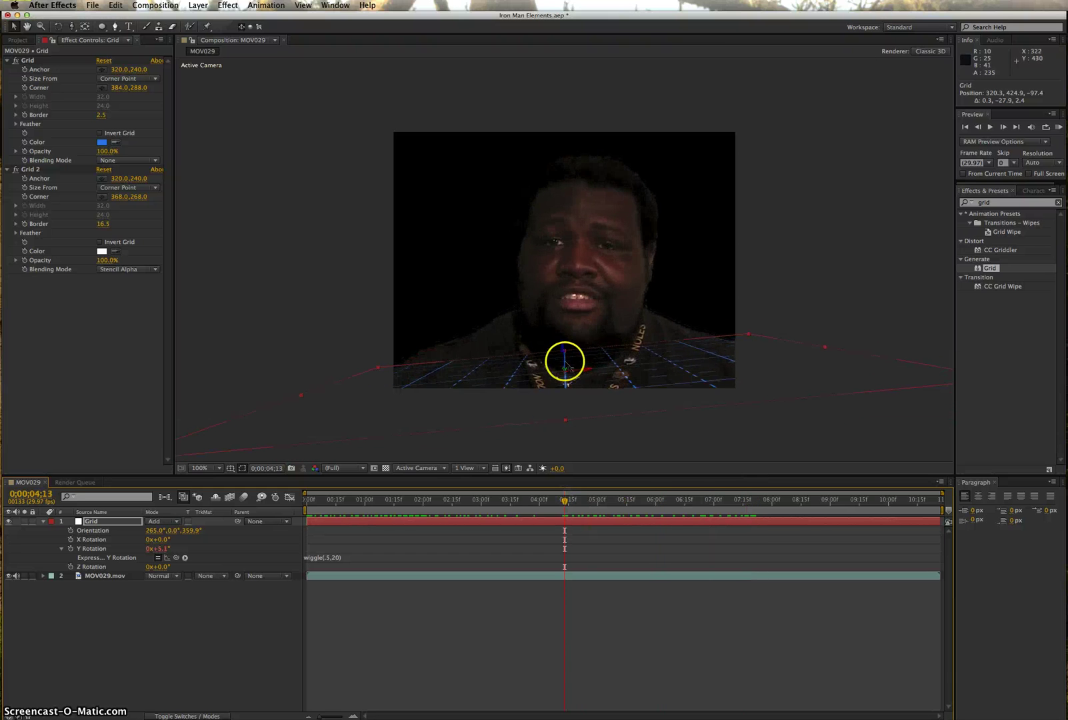
{"action": "left_click_drag", "start_coordinate": [563, 348], "coordinate": [564, 357]}
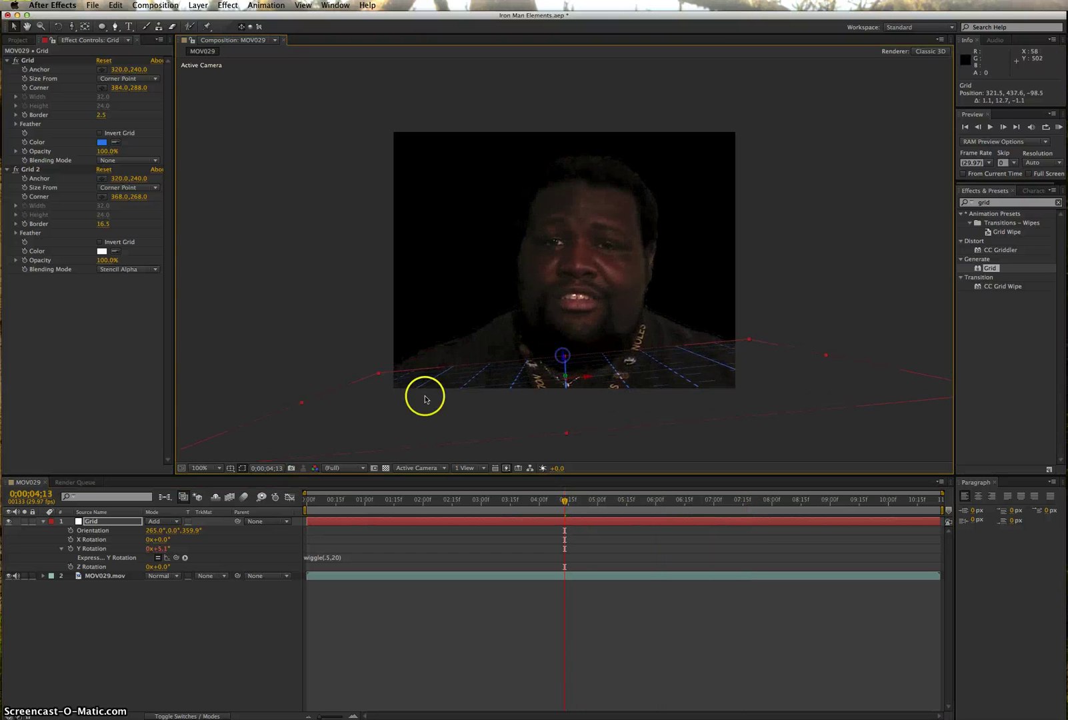
{"action": "left_click_drag", "start_coordinate": [565, 500], "coordinate": [259, 512]}
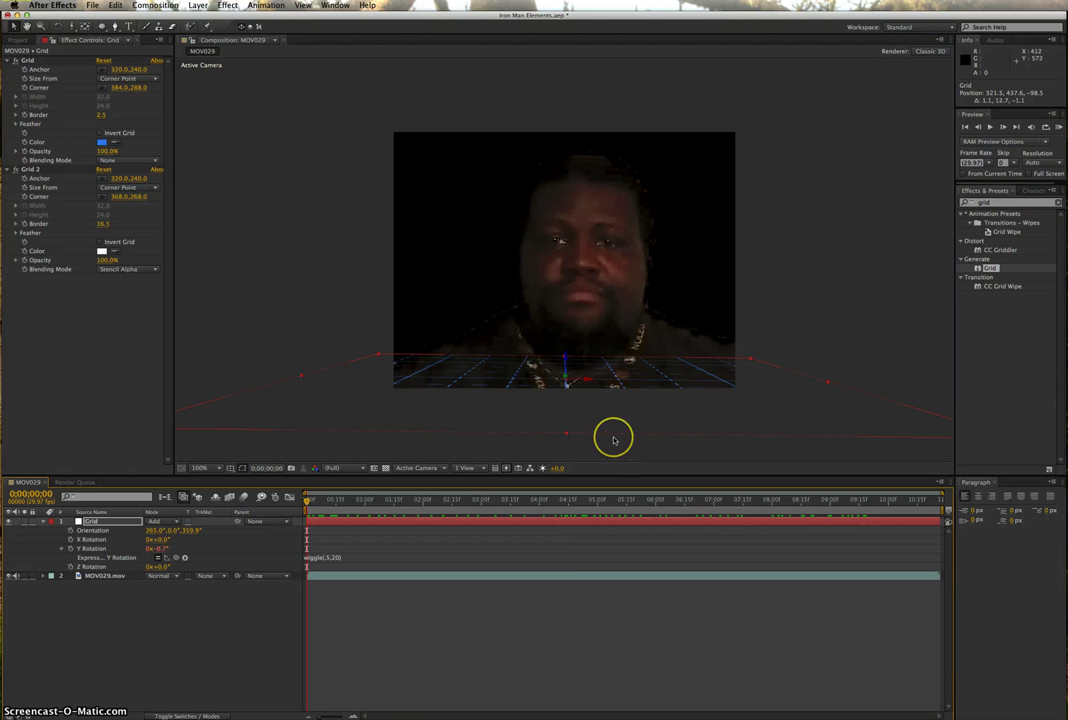